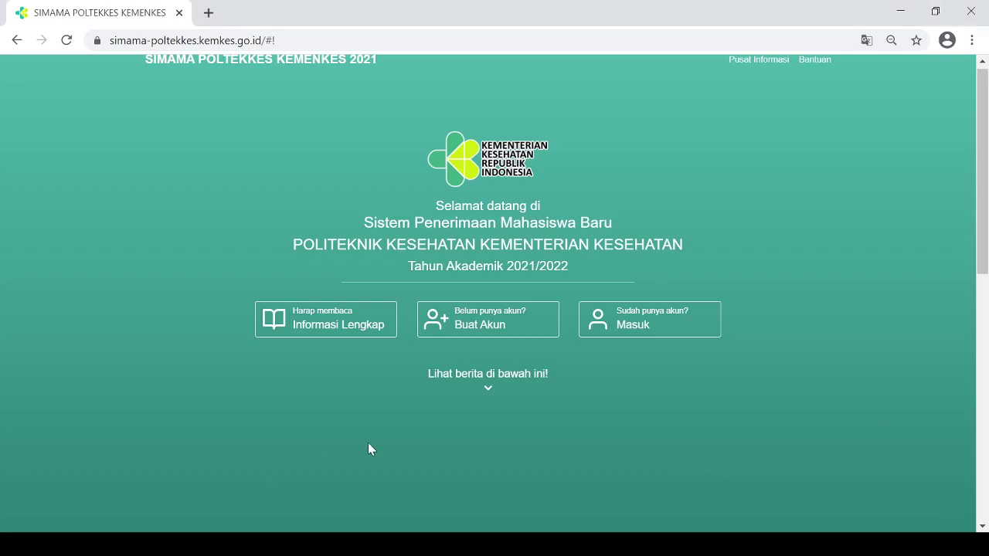
Start a new account, scroll through the Tata Cara Pendaftaran guide, and accept the terms
{"action": "left_click", "coordinate": [499, 326]}
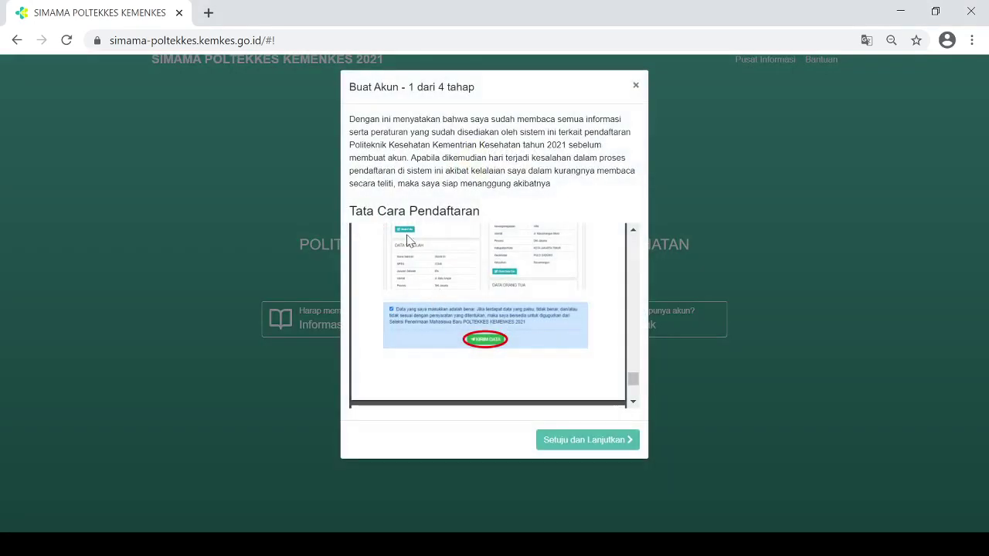
{"action": "left_click_drag", "start_coordinate": [346, 211], "coordinate": [495, 209]}
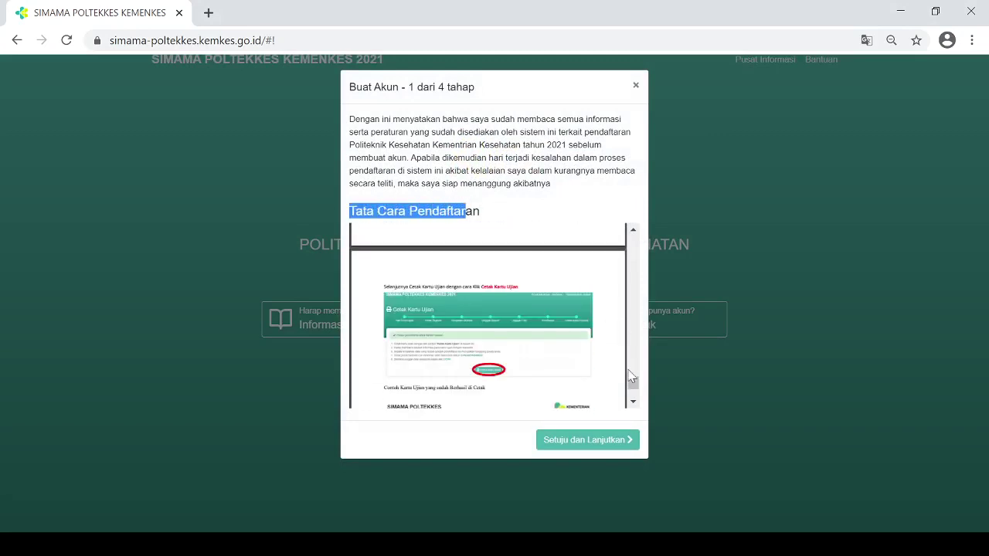
{"action": "left_click_drag", "start_coordinate": [633, 379], "coordinate": [634, 406]}
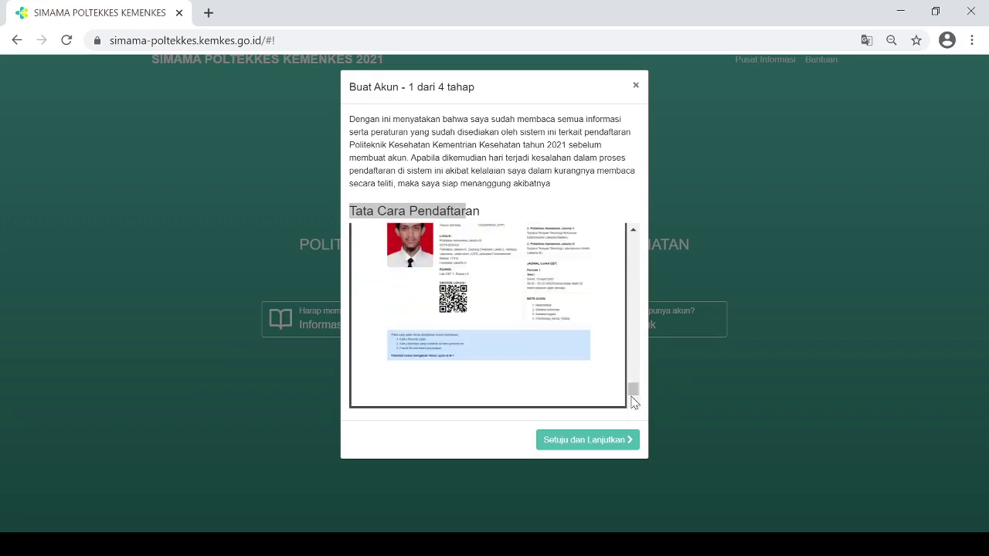
{"action": "left_click", "coordinate": [615, 440]}
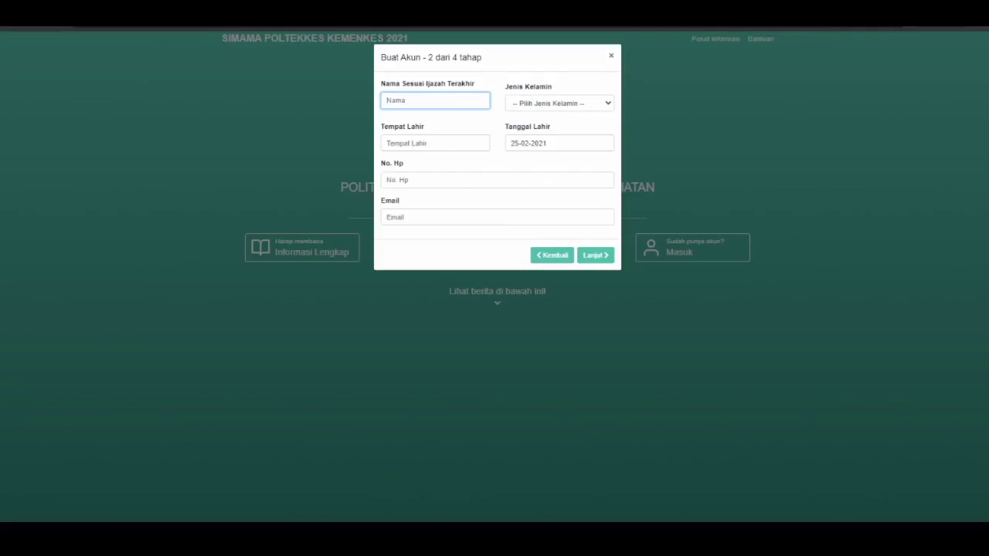
Enter the applicant's name, Laki-Laki gender, birthplace and corrected birth year
{"action": "type", "text": "Testing"}
{"action": "left_click", "coordinate": [560, 103]}
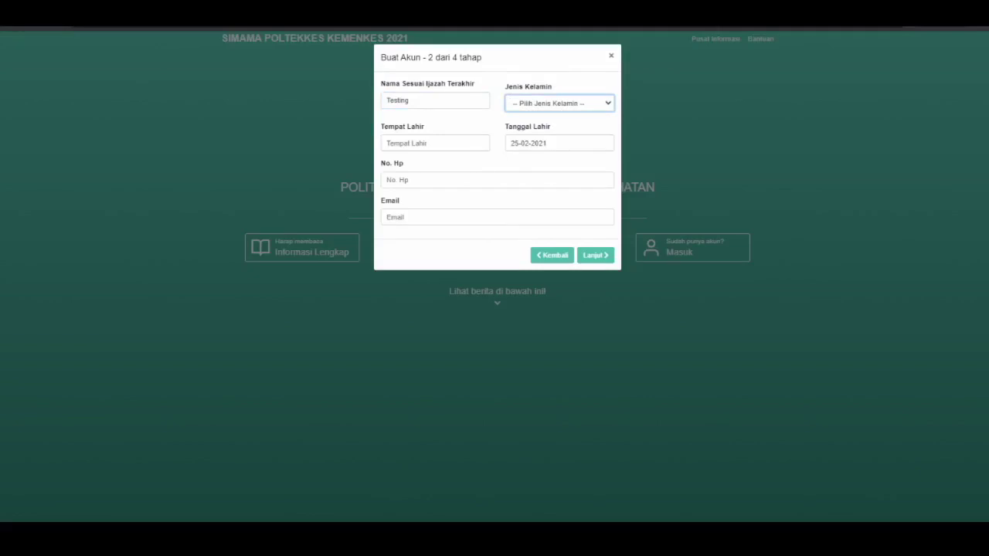
{"action": "key", "text": "Down"}
{"action": "left_click", "coordinate": [435, 143]}
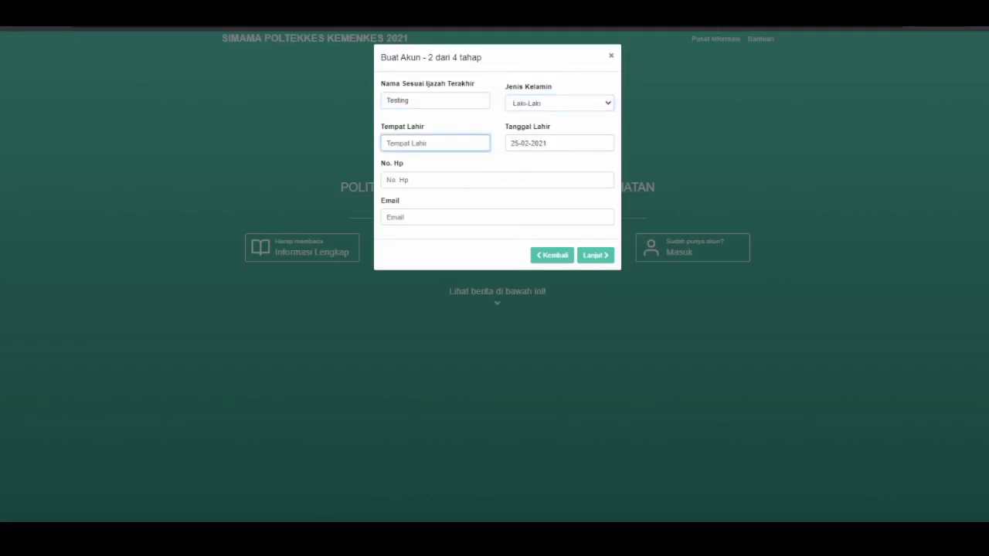
{"action": "type", "text": "Yogyakarta"}
{"action": "left_click", "coordinate": [560, 143]}
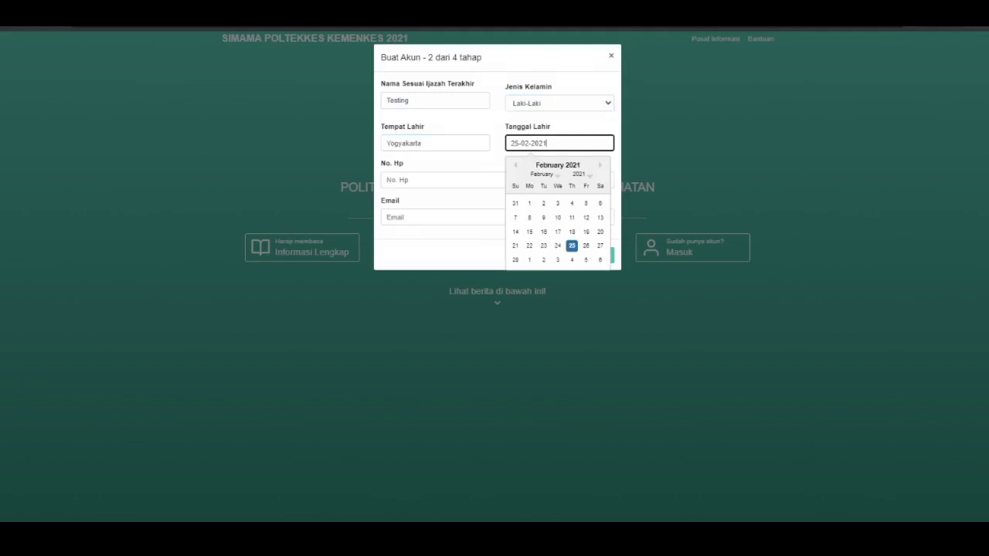
{"action": "key", "text": "BackSpace"}
{"action": "key", "text": "BackSpace"}
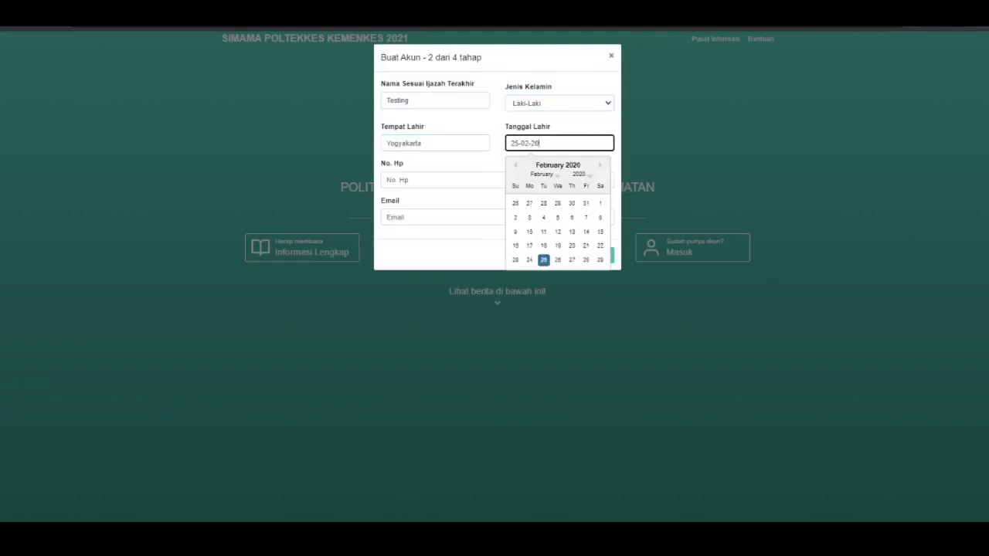
{"action": "type", "text": "04"}
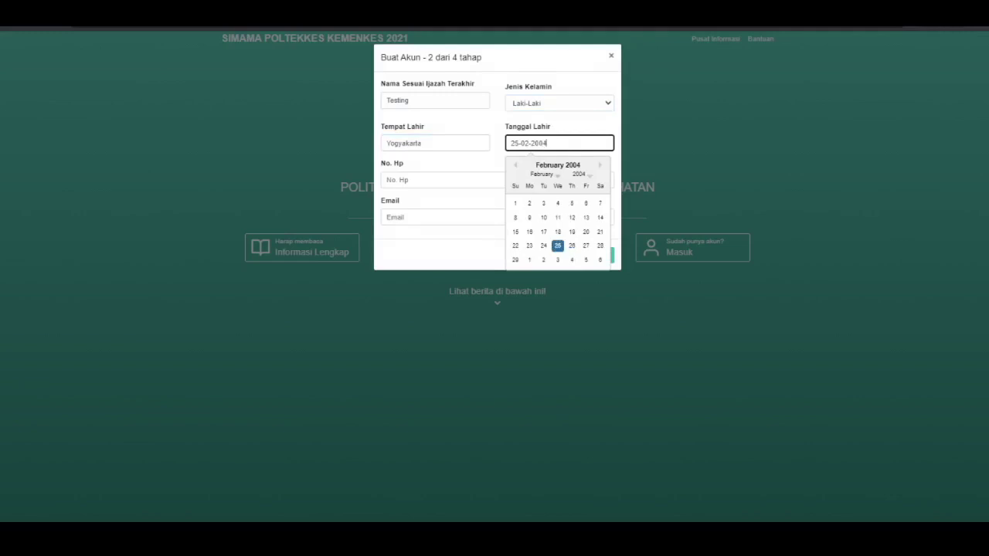
Fill in the phone number and a gmail.com e-mail address, then advance to step 3
{"action": "left_click", "coordinate": [386, 179]}
{"action": "type", "text": "12345678"}
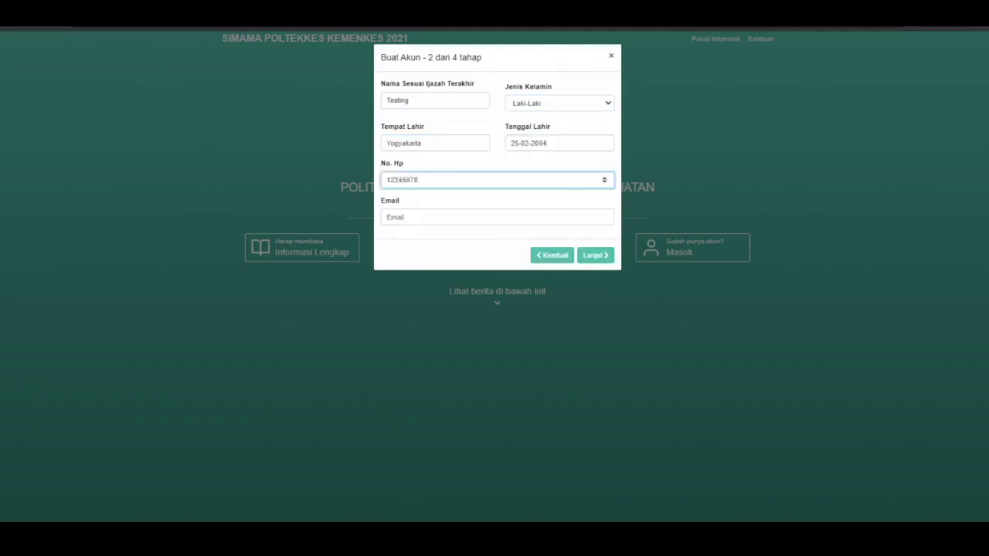
{"action": "left_click", "coordinate": [386, 217]}
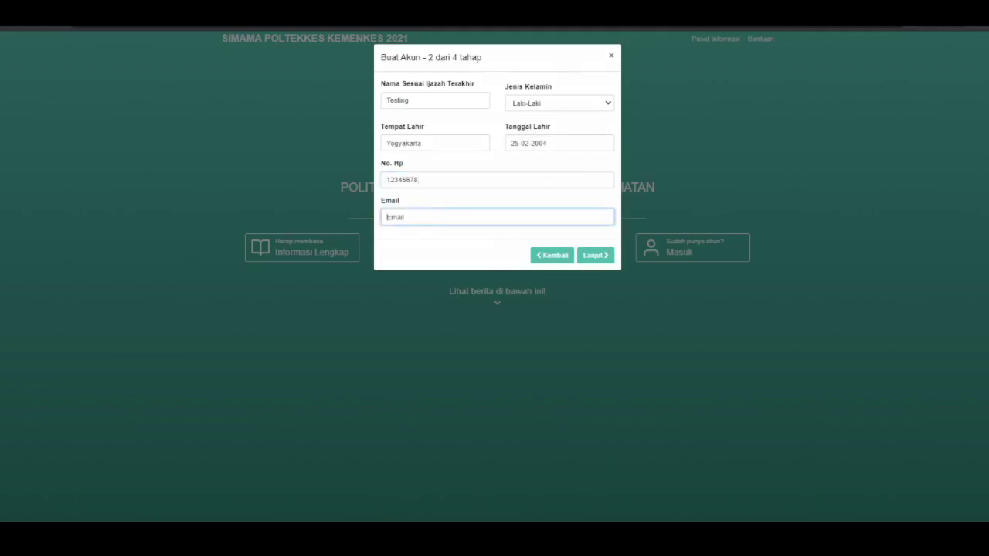
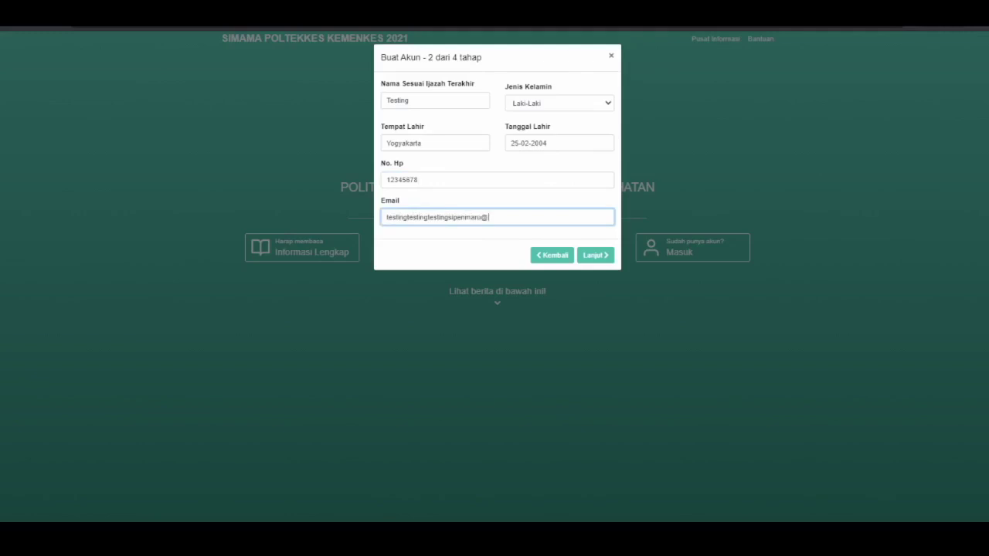
{"action": "key", "text": "Return"}
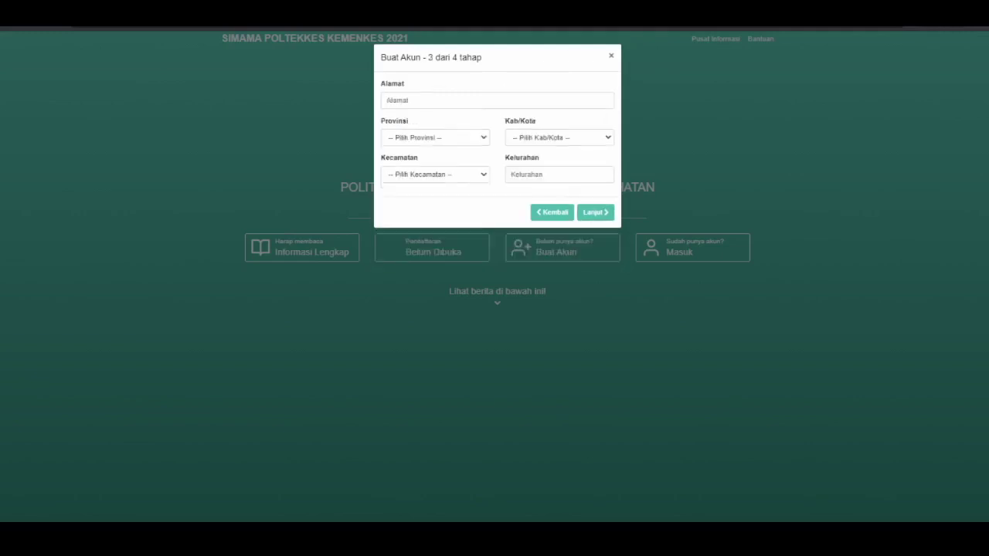
Enter the street address in the Alamat field
{"action": "left_click", "coordinate": [425, 100]}
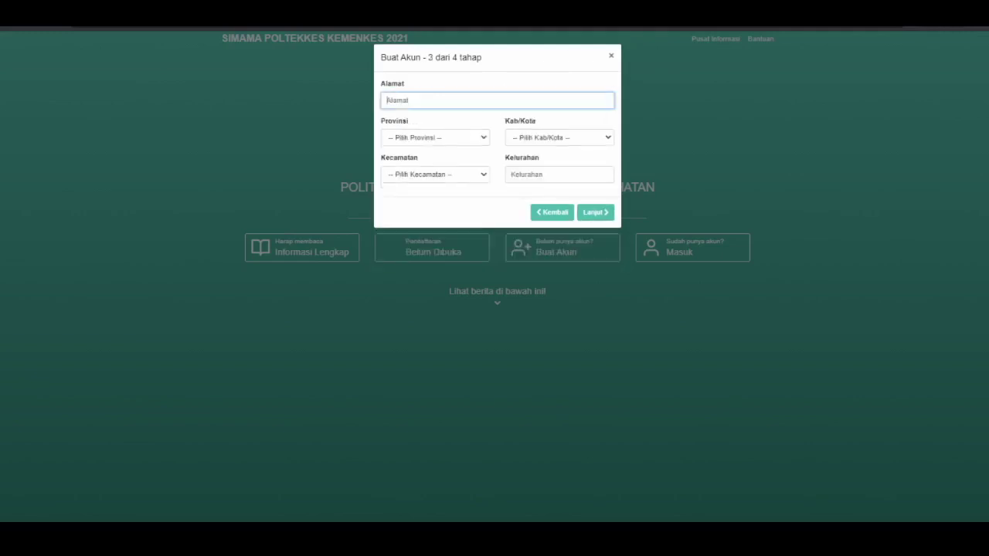
{"action": "key", "text": "alt+Tab"}
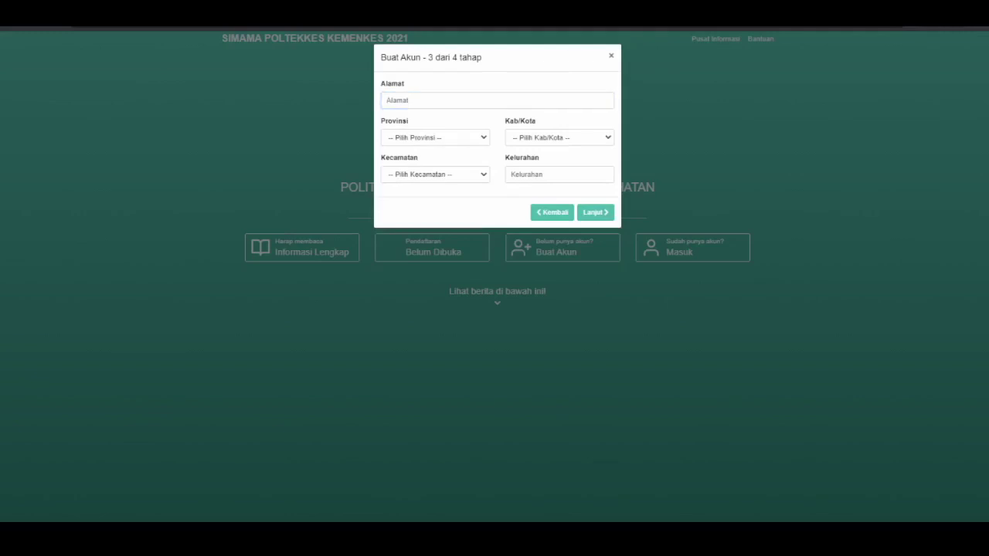
{"action": "left_click", "coordinate": [425, 101]}
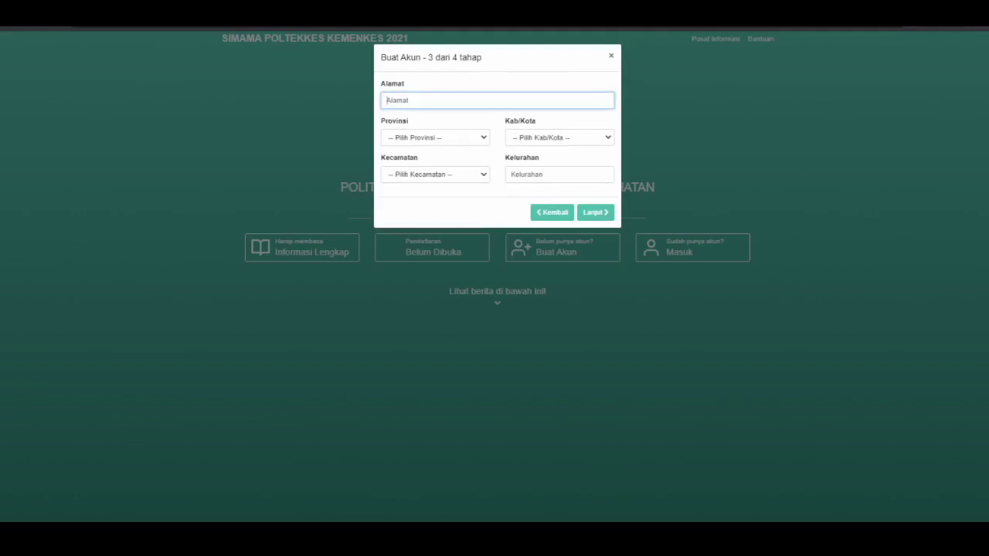
{"action": "type", "text": "Yogyakarta"}
Choose DI Yogyakarta, KABUPATEN SLEMAN and SLEMAN, enter the village, and continue
{"action": "left_click", "coordinate": [435, 137]}
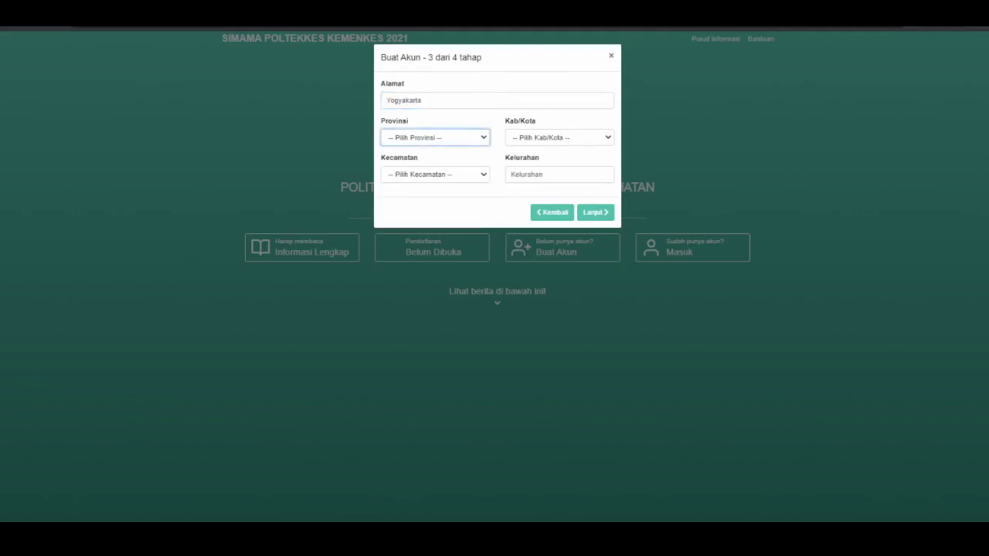
{"action": "key", "text": "d"}
{"action": "left_click", "coordinate": [559, 138]}
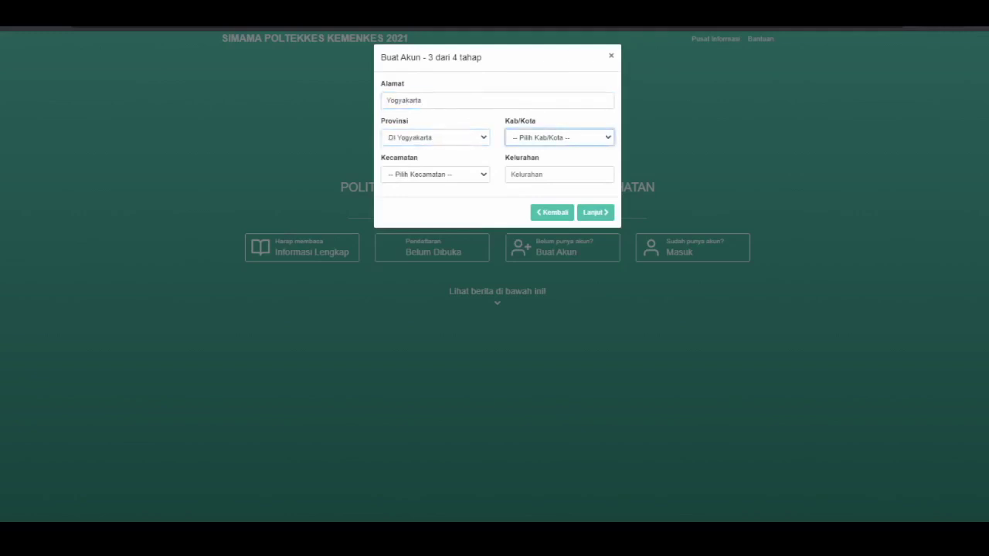
{"action": "key", "text": "Down"}
{"action": "key", "text": "Down"}
{"action": "key", "text": "Down"}
{"action": "key", "text": "Down"}
{"action": "left_click", "coordinate": [435, 175]}
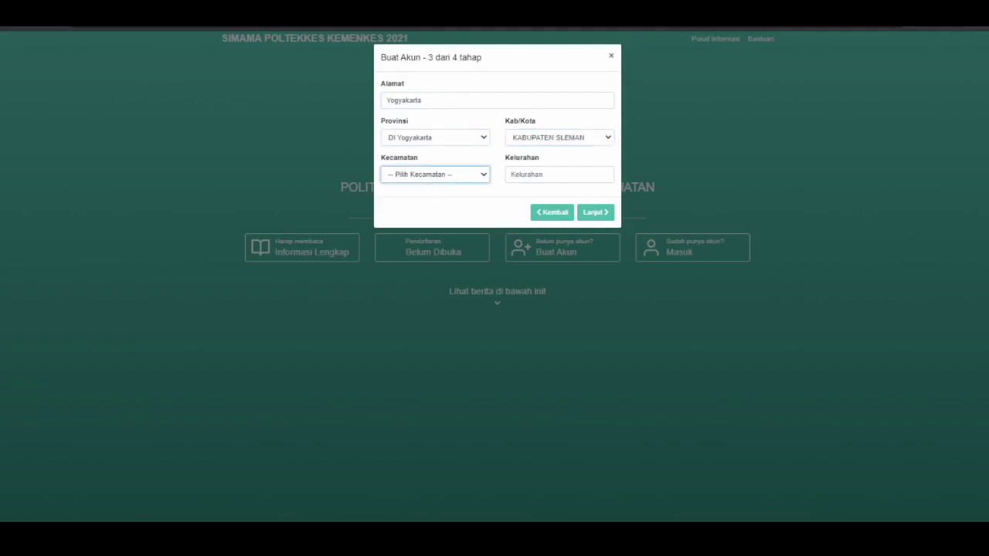
{"action": "type", "text": "sl"}
{"action": "left_click", "coordinate": [560, 175]}
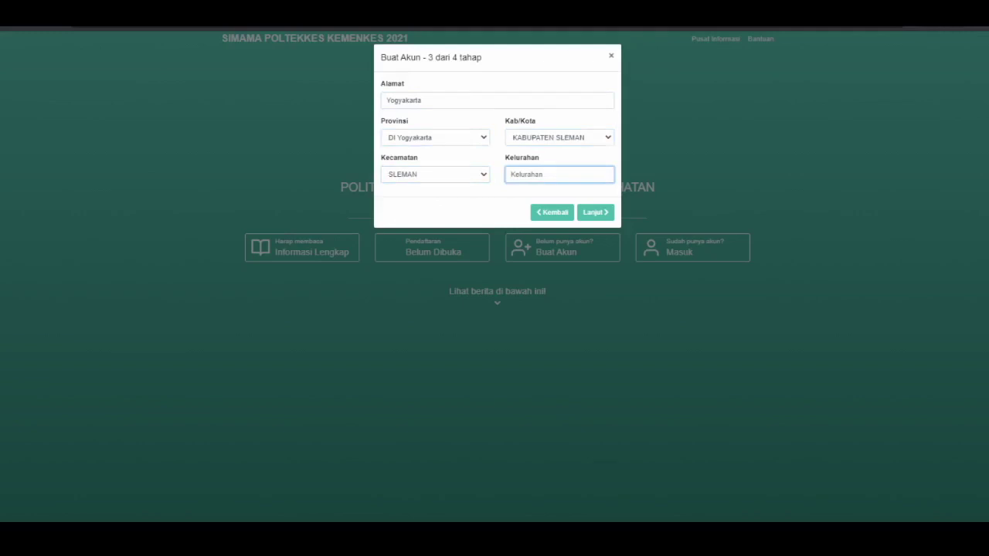
{"action": "type", "text": "Banyuradan"}
{"action": "left_click", "coordinate": [595, 212]}
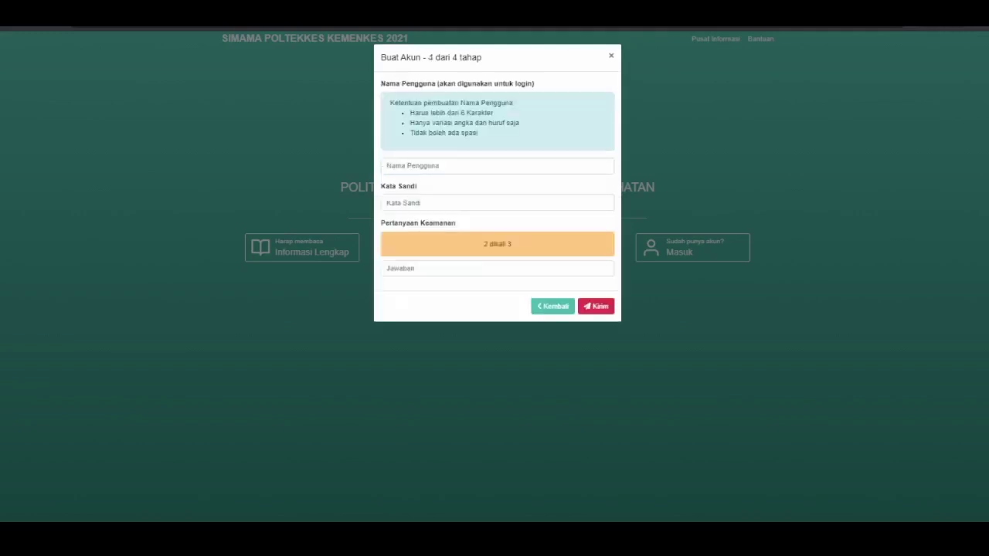
Enter a username, password and security answer, then submit the account form
{"action": "left_click", "coordinate": [497, 166]}
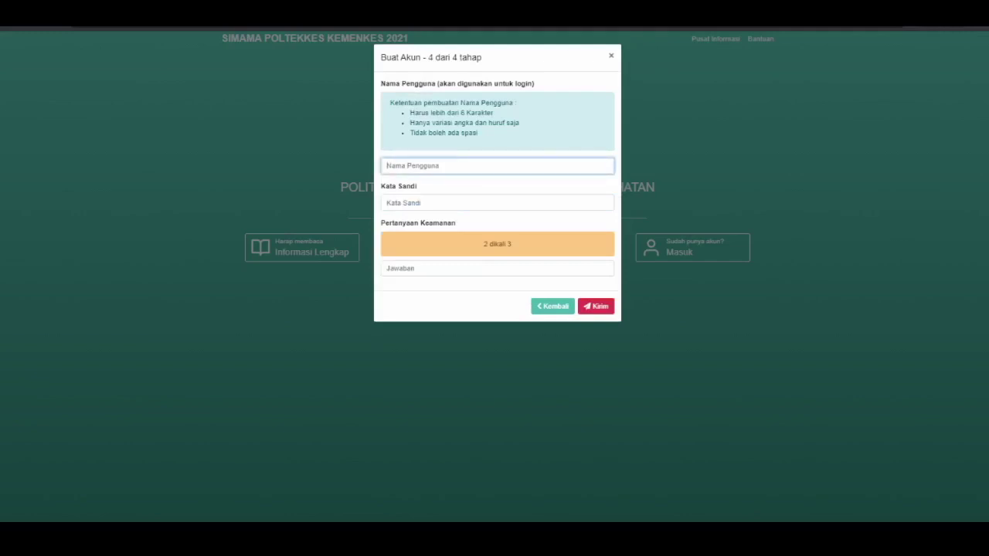
{"action": "type", "text": "polke"}
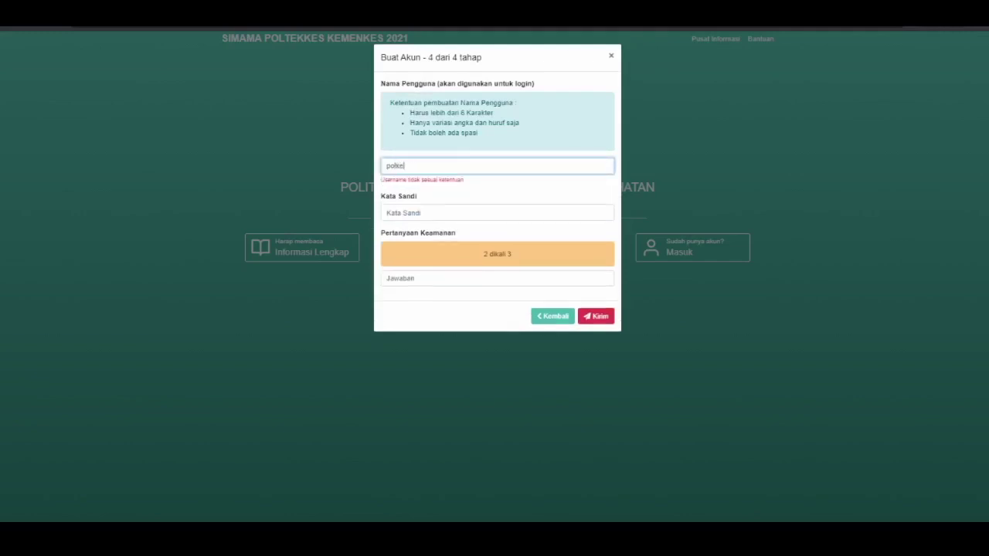
{"action": "type", "text": "syo"}
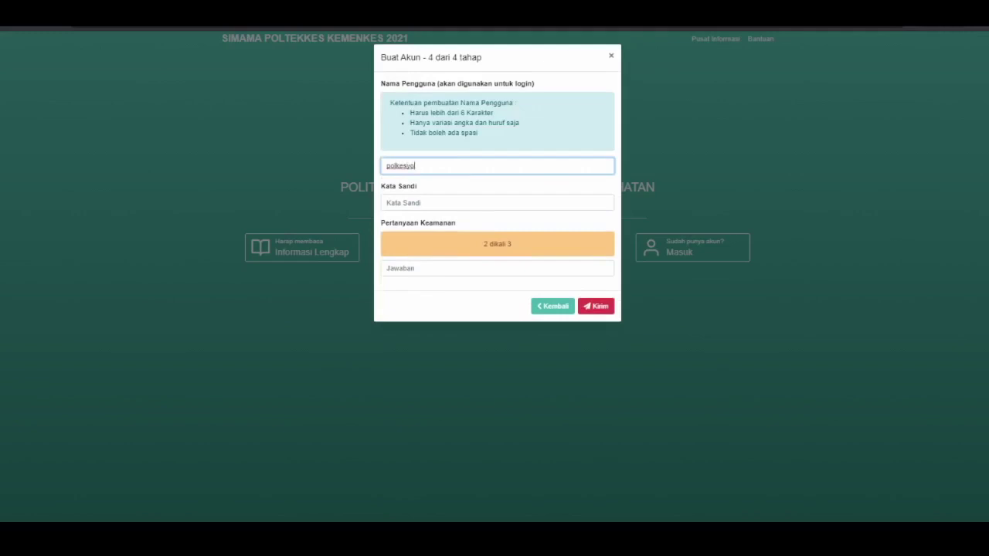
{"action": "left_click", "coordinate": [496, 203]}
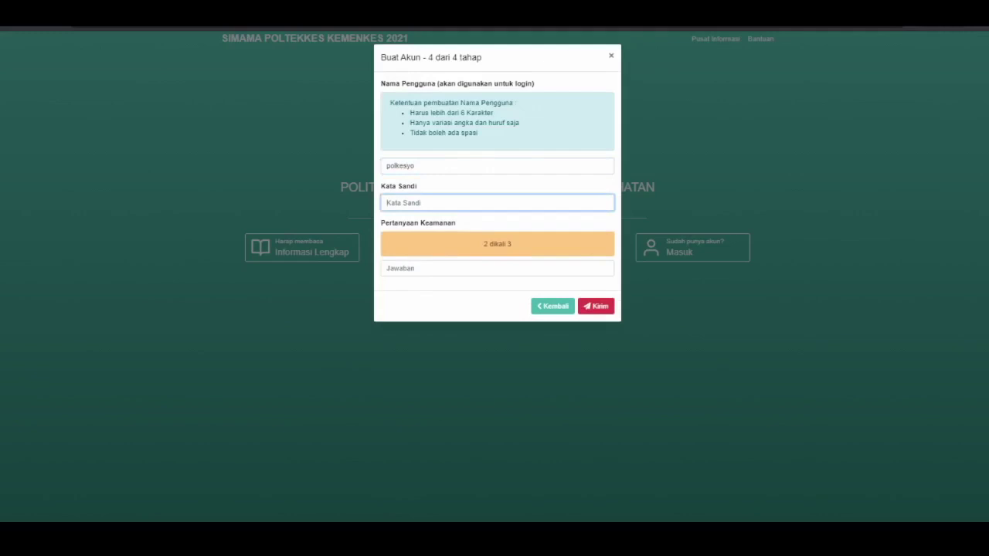
{"action": "type", "text": "1234568"}
{"action": "left_click", "coordinate": [388, 268]}
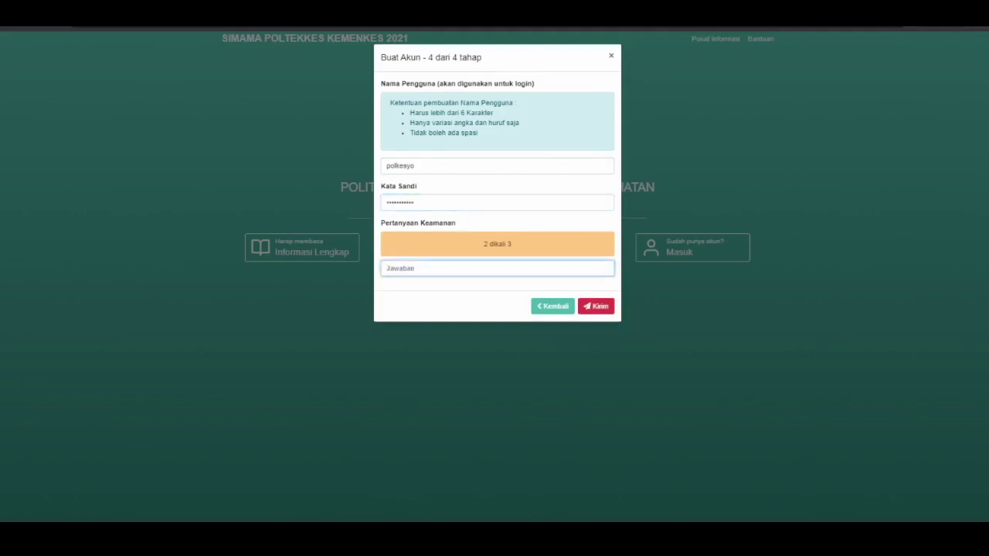
{"action": "type", "text": "6"}
{"action": "left_click", "coordinate": [595, 306]}
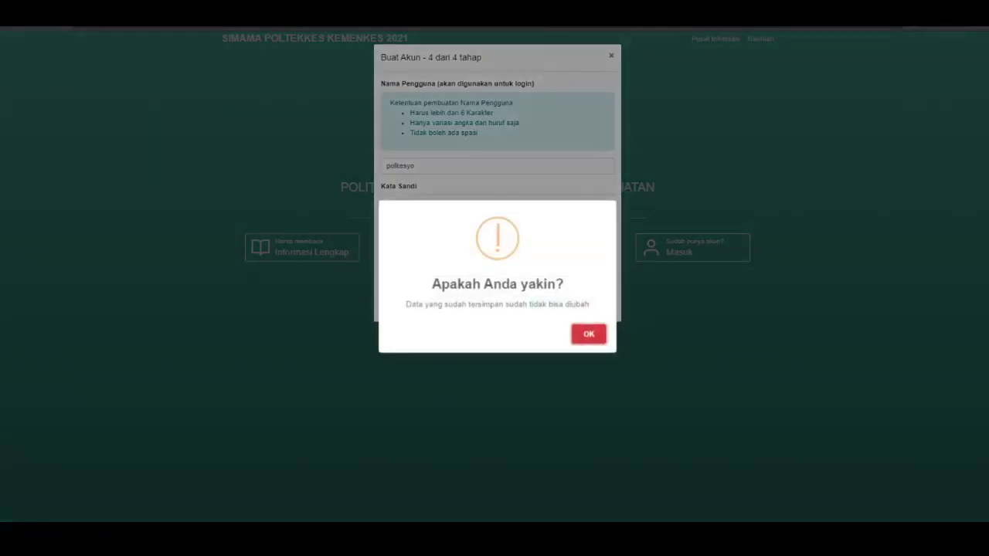
{"action": "key", "text": "Return"}
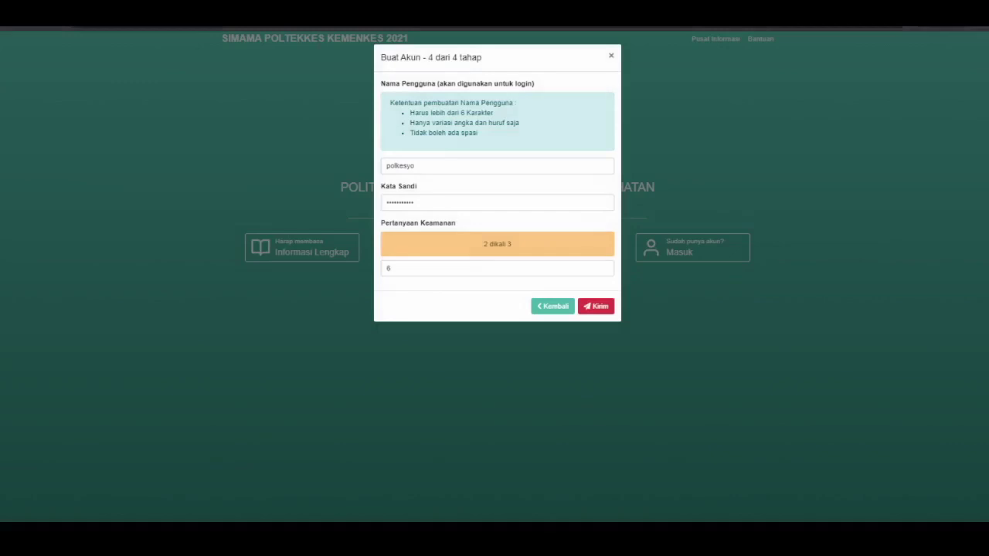
Replace the rejected username with a longer valid one, resubmit, and confirm the success message
{"action": "left_click", "coordinate": [464, 165]}
{"action": "key", "text": "ctrl+a"}
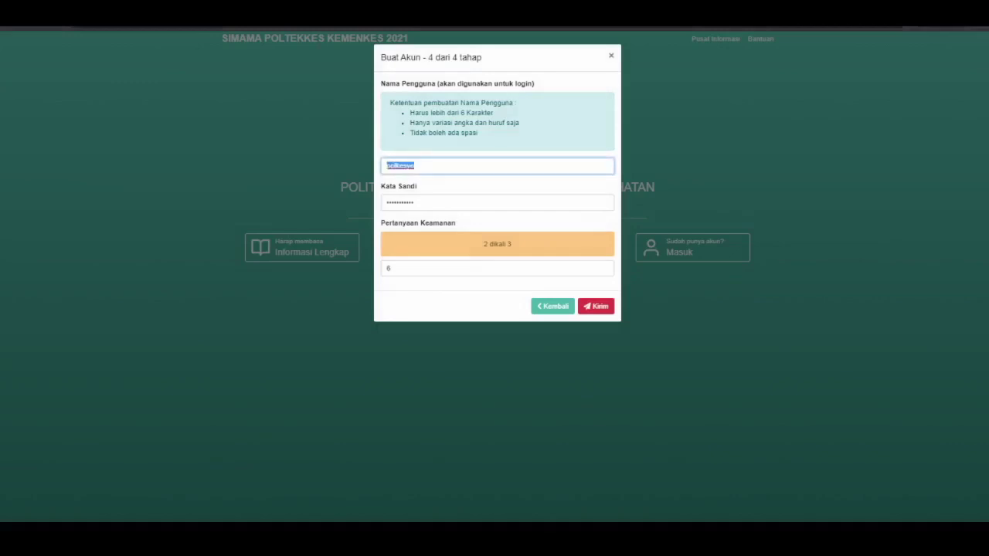
{"action": "type", "text": "pol"}
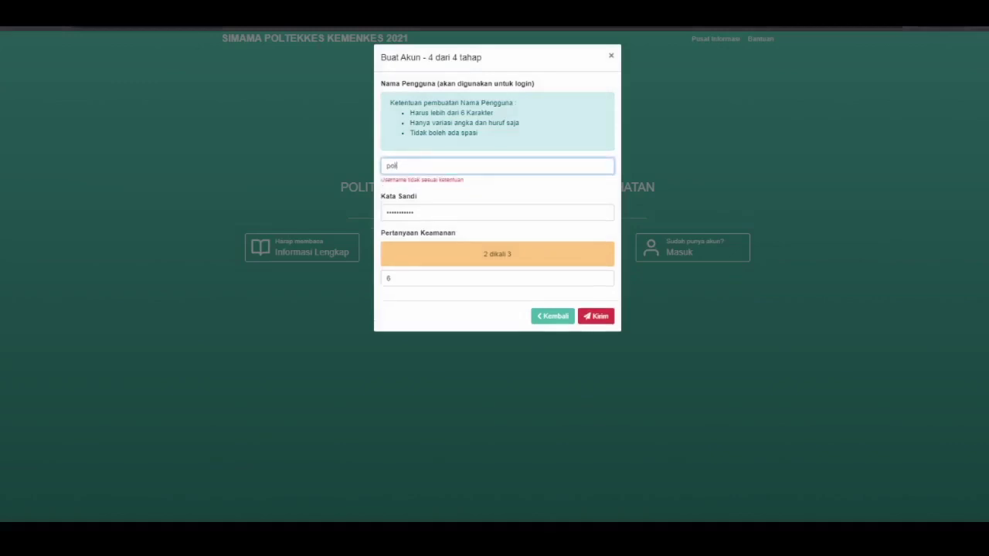
{"action": "key", "text": "BackSpace"}
{"action": "key", "text": "BackSpace"}
{"action": "key", "text": "BackSpace"}
{"action": "type", "text": "po"}
{"action": "key", "text": "BackSpace"}
{"action": "key", "text": "BackSpace"}
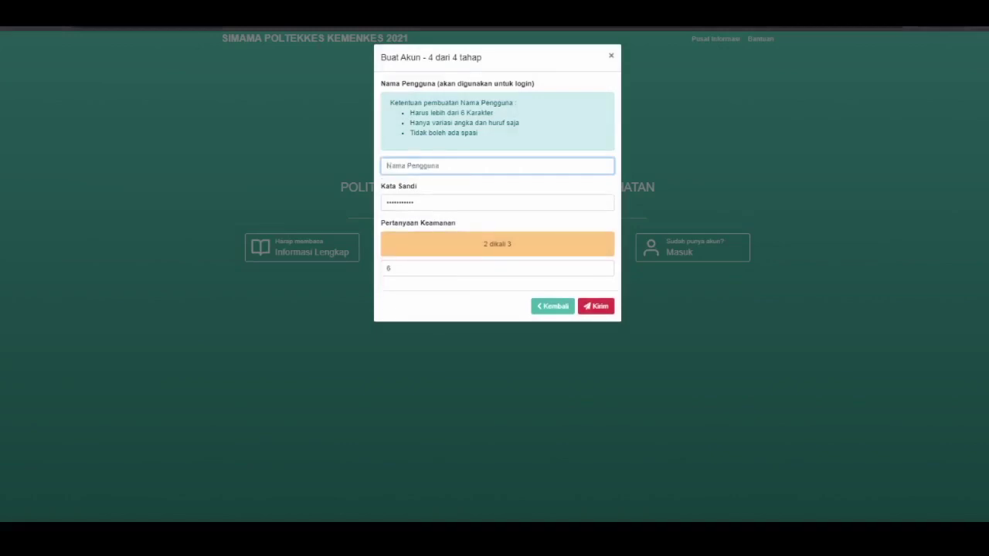
{"action": "type", "text": "polte"}
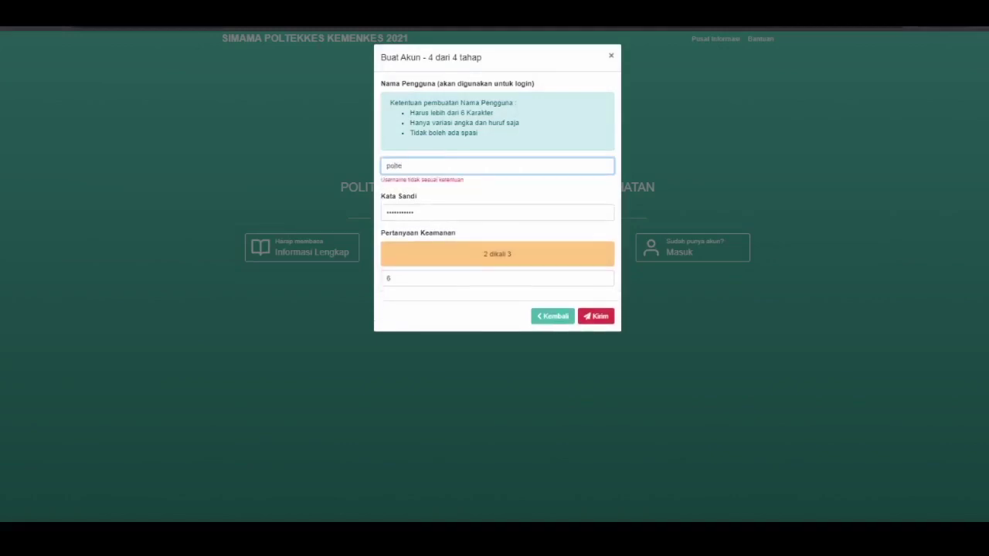
{"action": "key", "text": "BackSpace"}
{"action": "key", "text": "BackSpace"}
{"action": "key", "text": "BackSpace"}
{"action": "key", "text": "BackSpace"}
{"action": "key", "text": "BackSpace"}
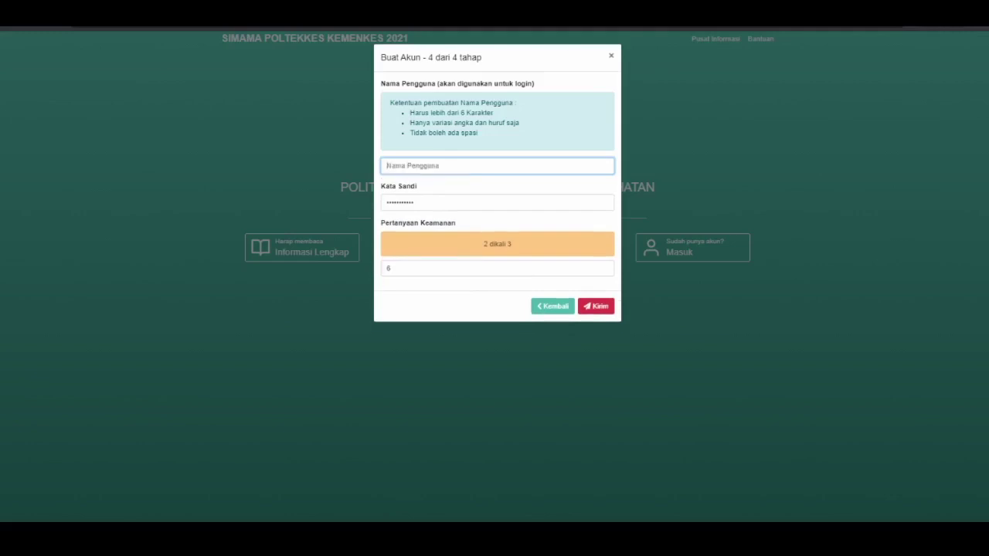
{"action": "type", "text": "testingpolkesyo"}
{"action": "left_click", "coordinate": [596, 306]}
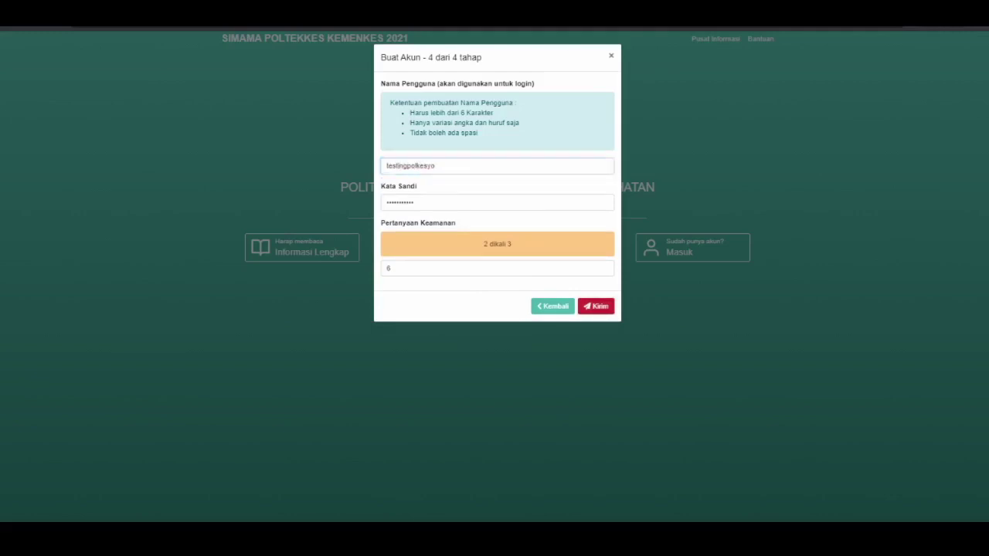
{"action": "key", "text": "Return"}
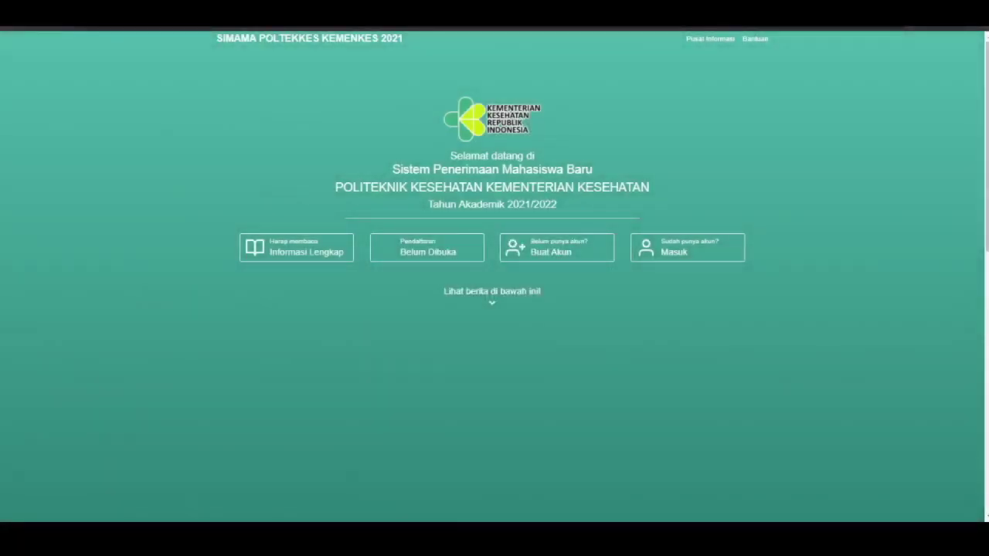
Open the Masuk form and sign in with the new username, password and security answer
{"action": "key", "text": "Tab"}
{"action": "key", "text": "Tab"}
{"action": "key", "text": "Tab"}
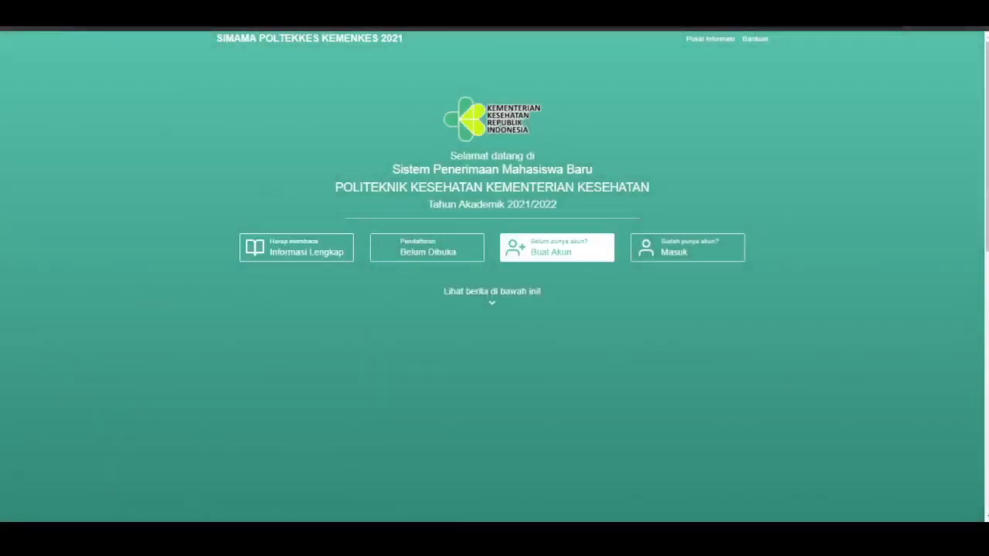
{"action": "key", "text": "Return"}
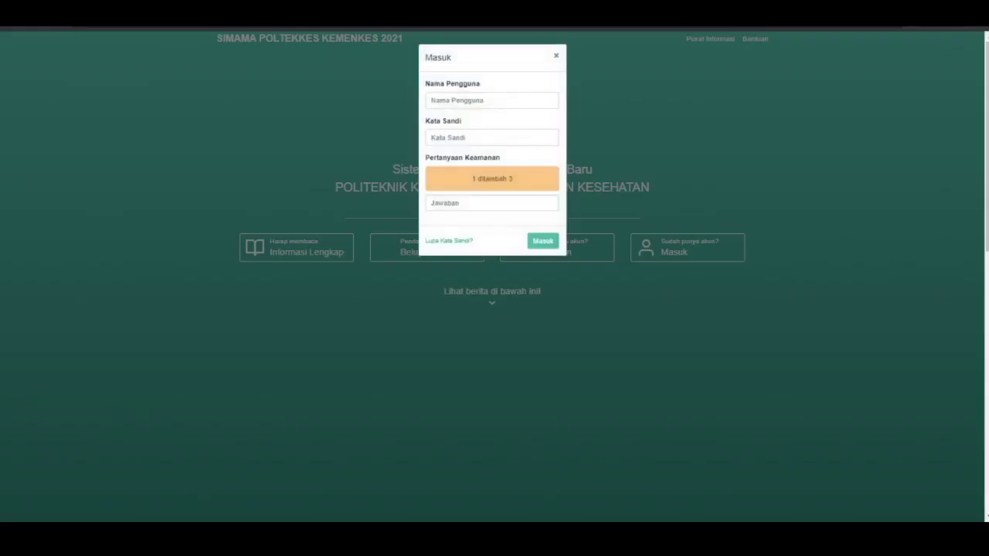
{"action": "key", "text": "Tab"}
{"action": "type", "text": "te"}
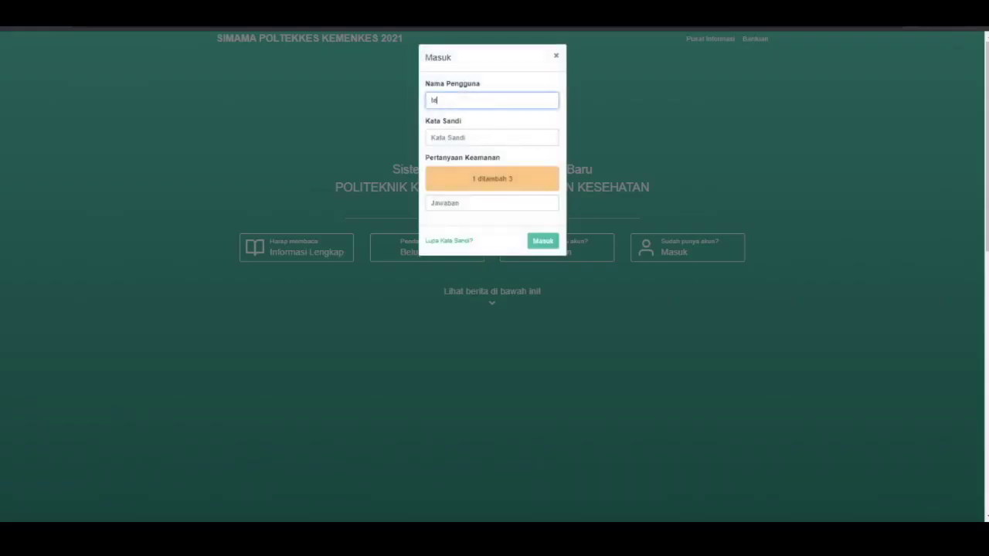
{"action": "type", "text": "stingpolkesyo"}
{"action": "key", "text": "Tab"}
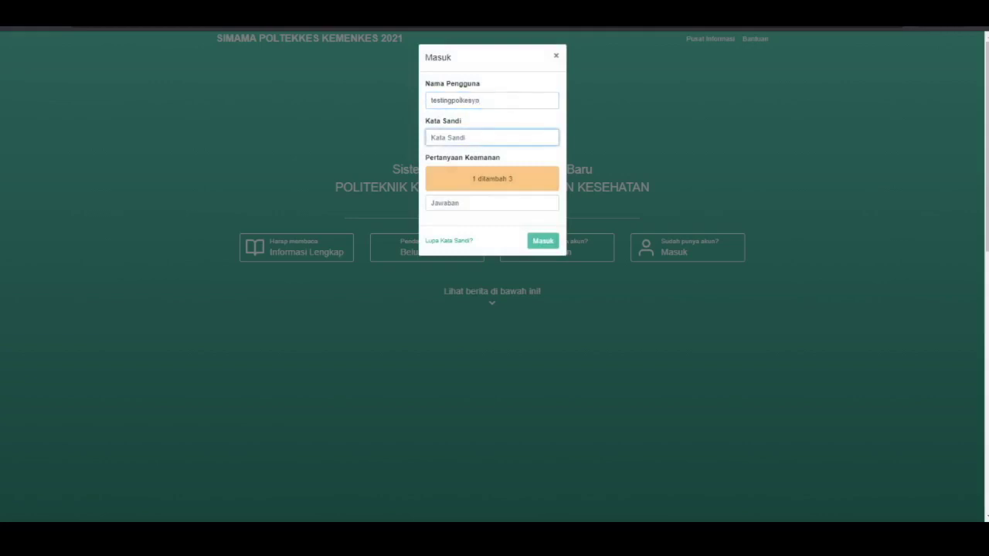
{"action": "type", "text": "***********"}
{"action": "left_click", "coordinate": [491, 203]}
{"action": "type", "text": "4"}
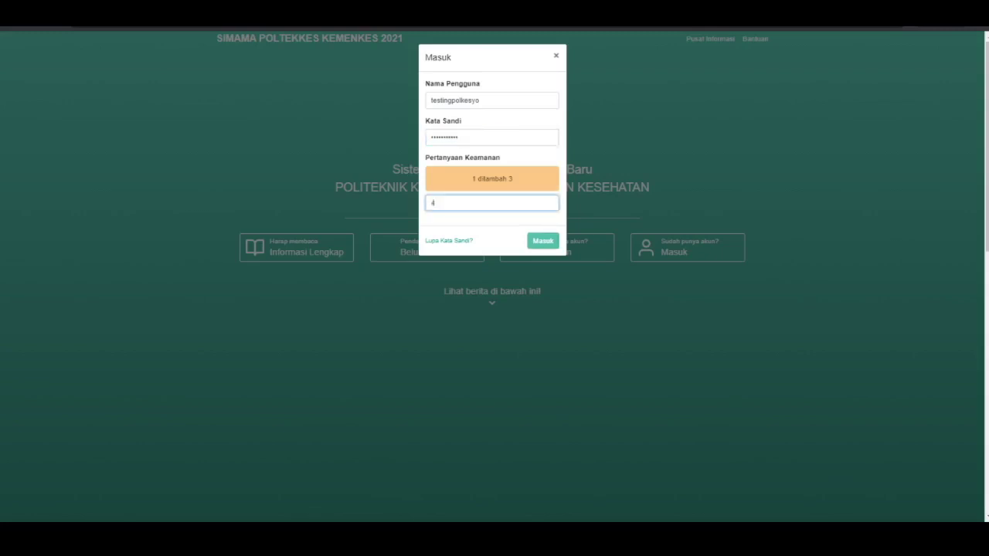
{"action": "key", "text": "Return"}
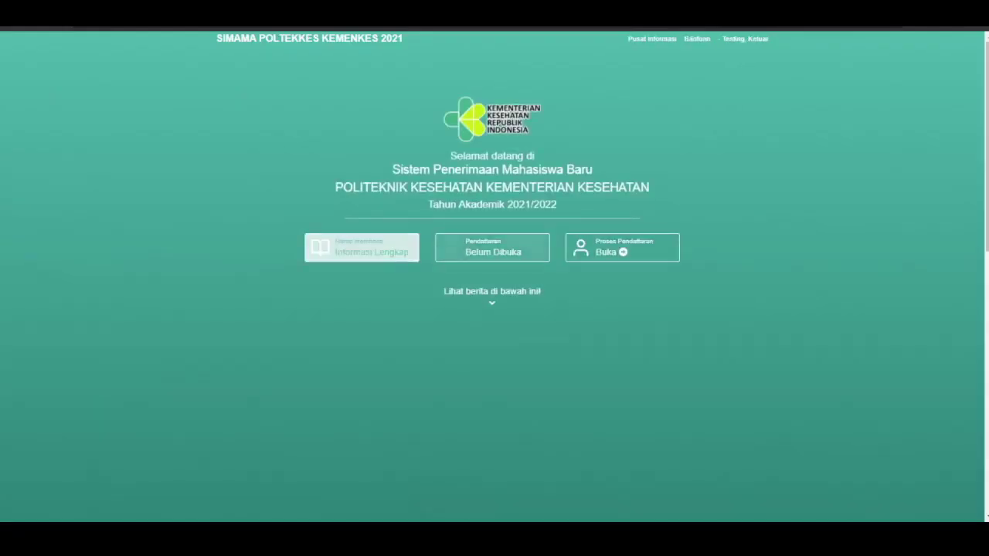
Start registration and pick Poltekkes Kemenkes Yogyakarta, Sarjana Terapan Teknologi Laboratorium Medis as first choice
{"action": "scroll", "coordinate": [494, 279], "scroll_direction": "down", "scroll_amount": 1}
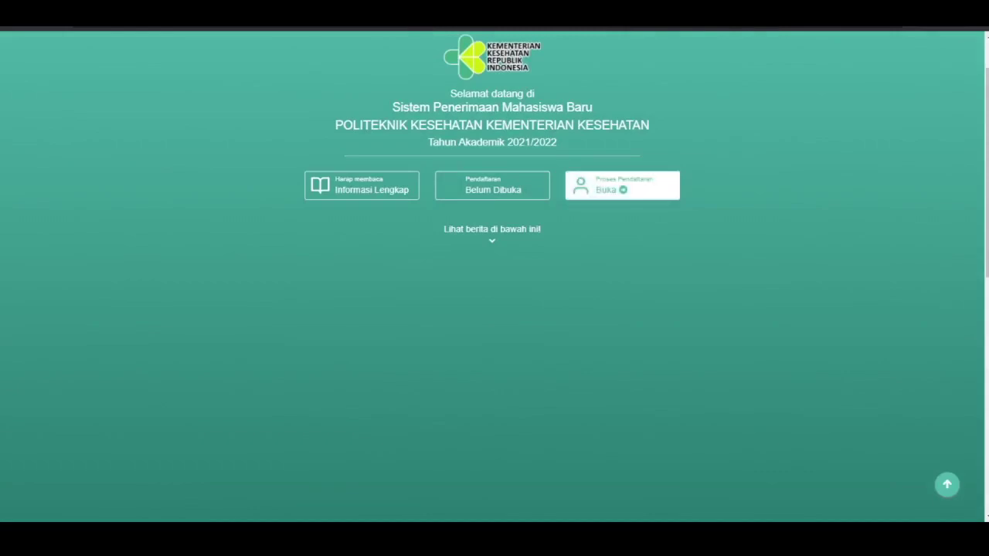
{"action": "left_click", "coordinate": [622, 186]}
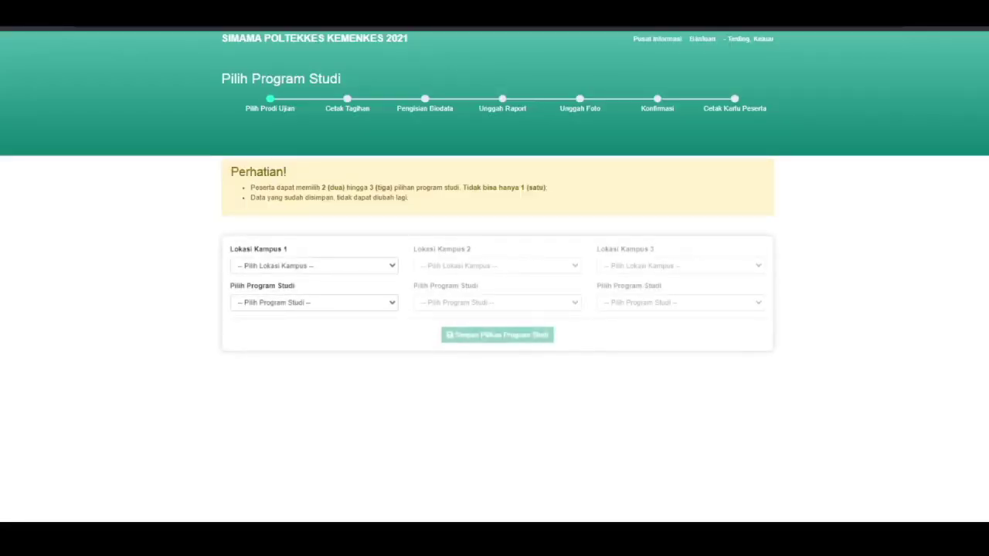
{"action": "left_click", "coordinate": [314, 265]}
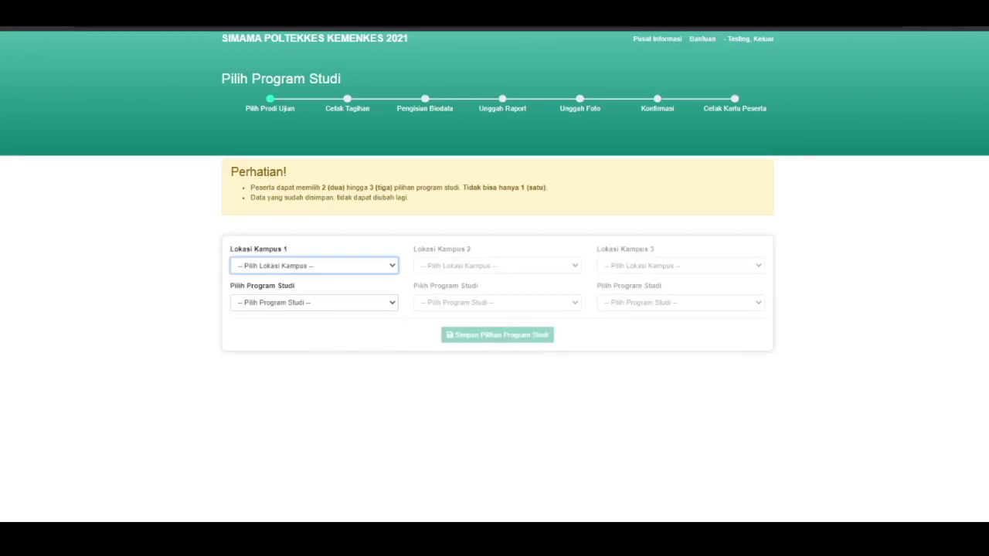
{"action": "key", "text": "Down"}
{"action": "left_click", "coordinate": [314, 302]}
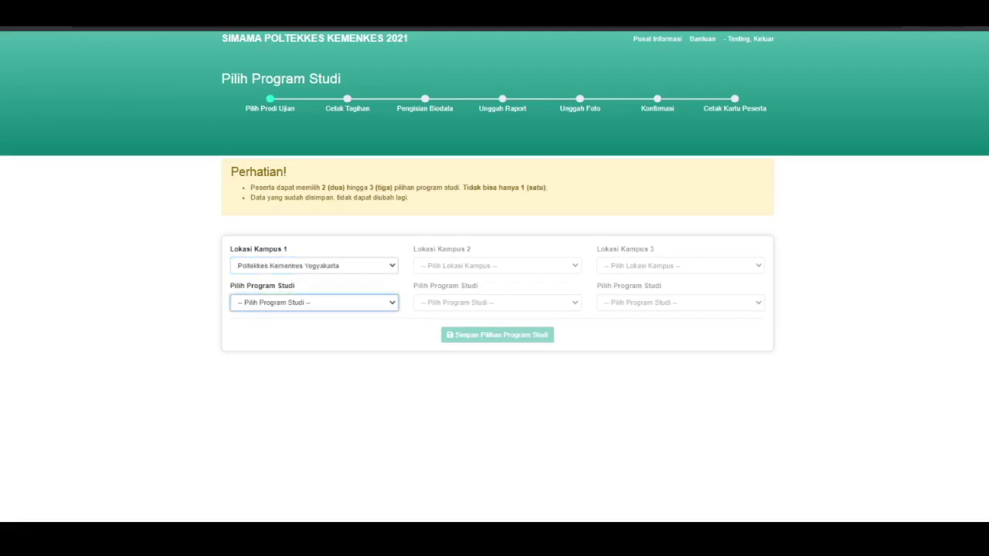
{"action": "key", "text": "Down"}
Pick Poltekkes Kemenkes Jakarta II, Sarjana Terapan Sanitasi Lingkungan as second choice
{"action": "left_click", "coordinate": [497, 265]}
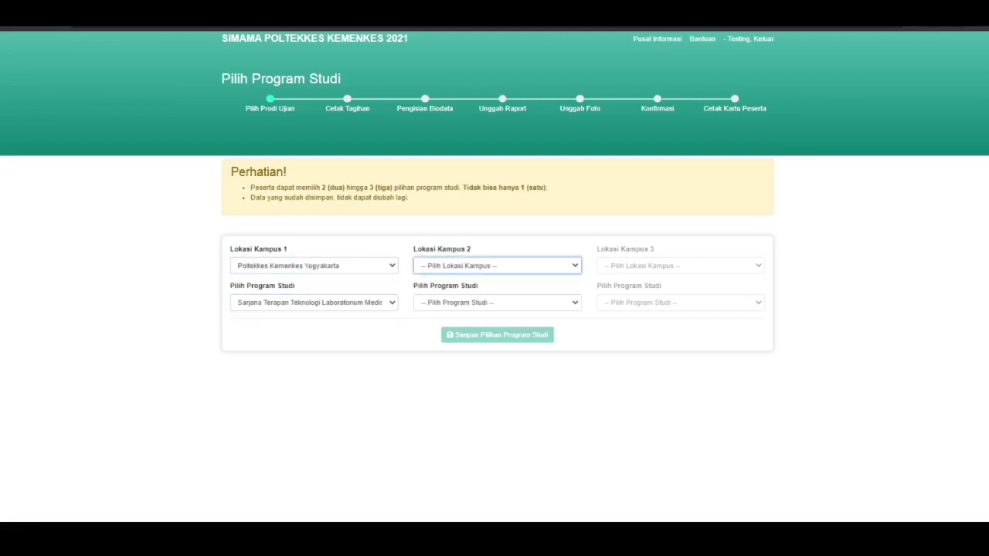
{"action": "key", "text": "Down"}
{"action": "left_click", "coordinate": [497, 302]}
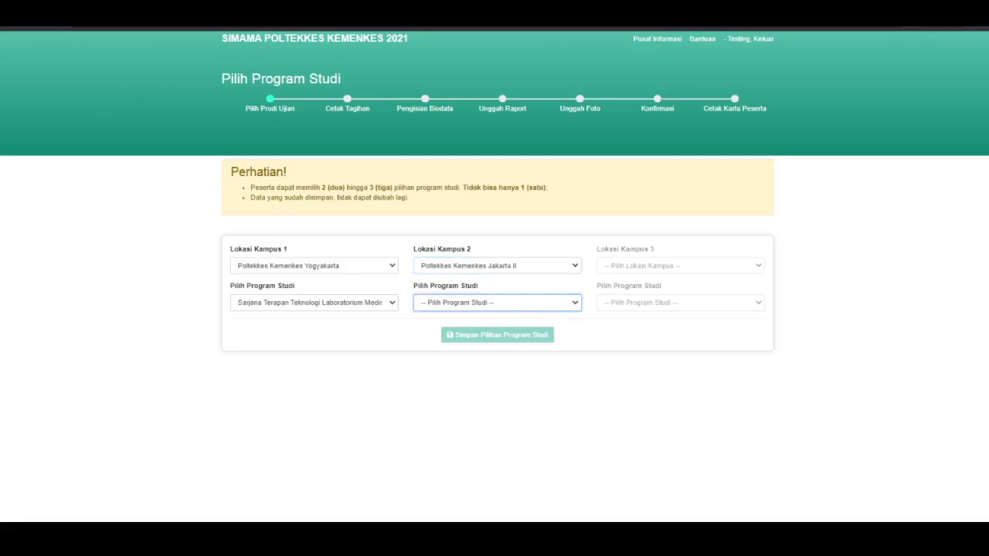
{"action": "key", "text": "Down"}
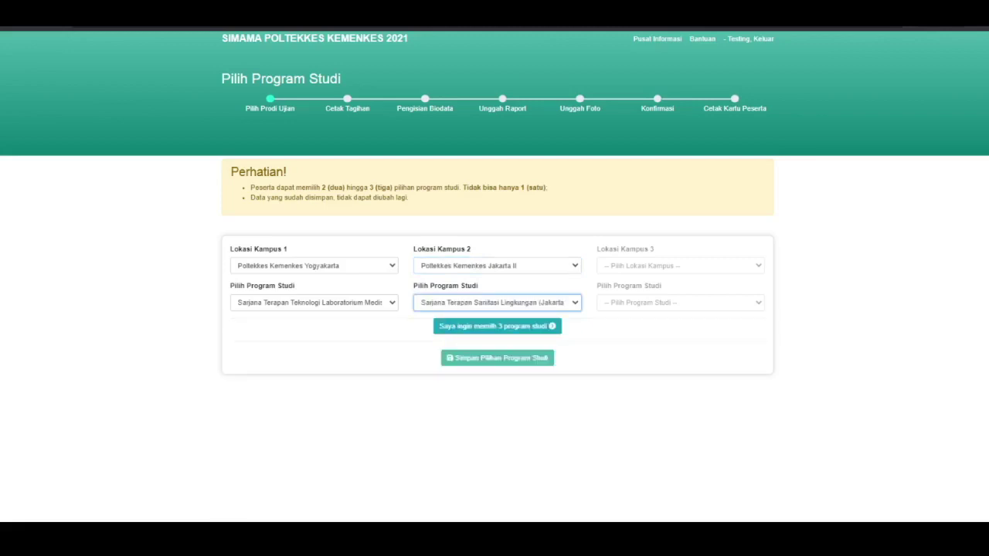
Add a third choice, Poltekkes Kemenkes Surabaya, D-III Keperawatan (Kampus Sidoarjo), and save
{"action": "left_click", "coordinate": [496, 327]}
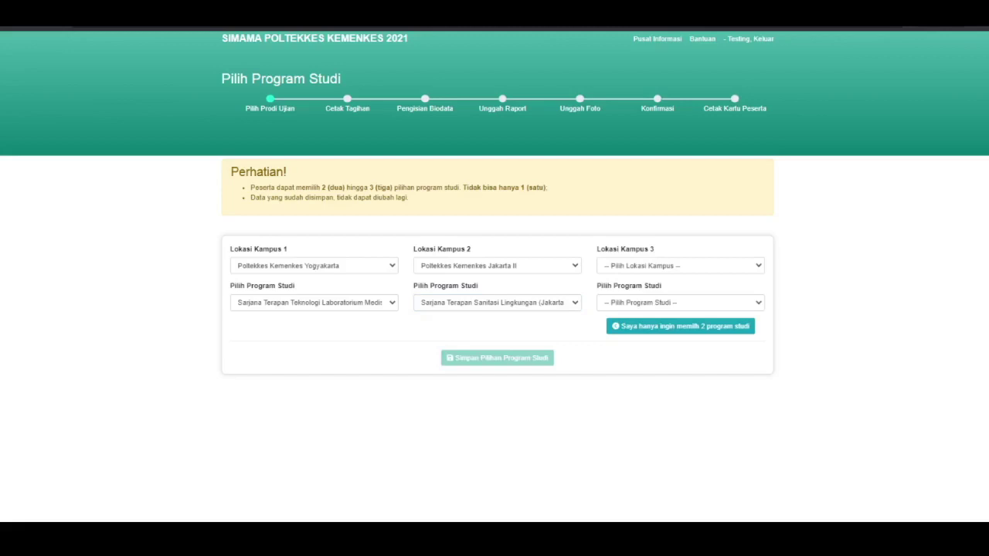
{"action": "left_click", "coordinate": [680, 265]}
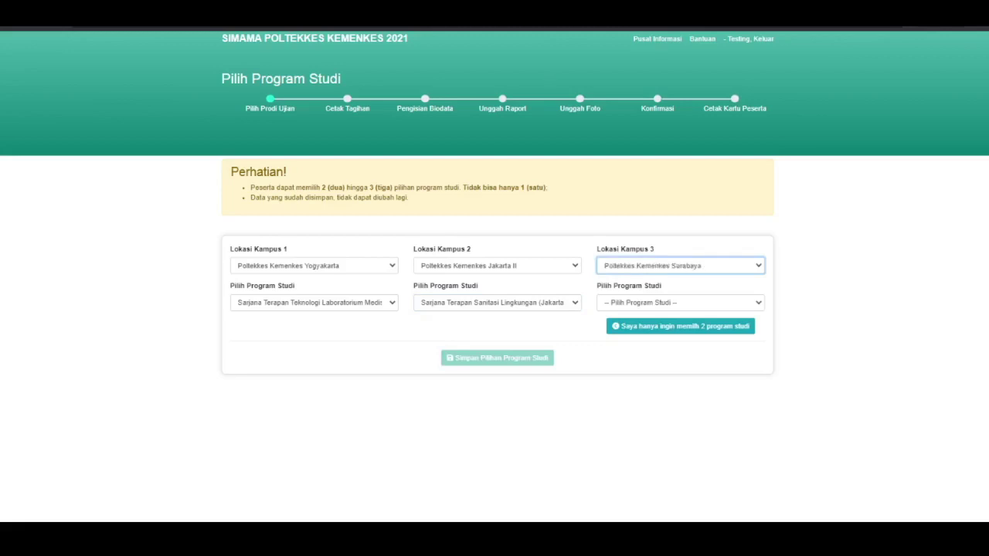
{"action": "left_click", "coordinate": [681, 302]}
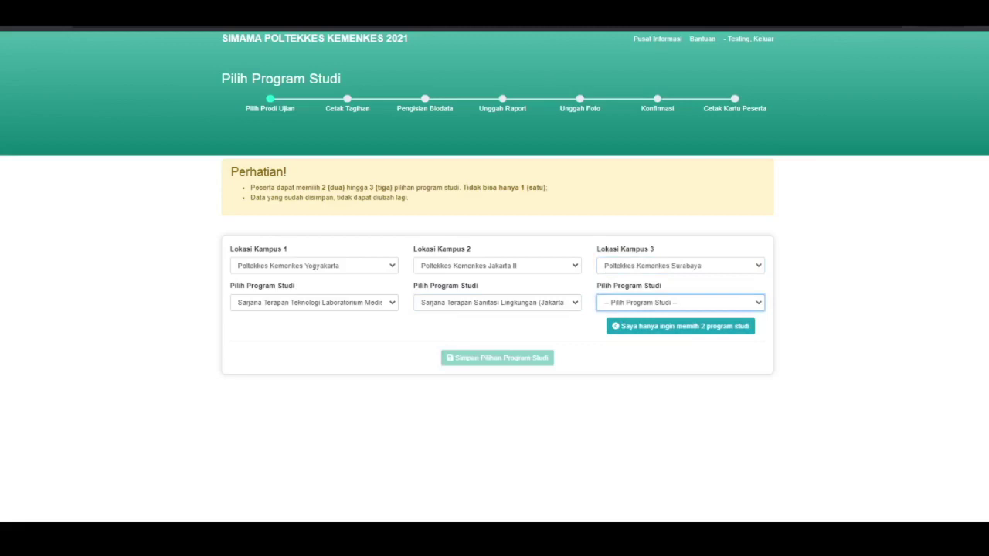
{"action": "key", "text": "Down"}
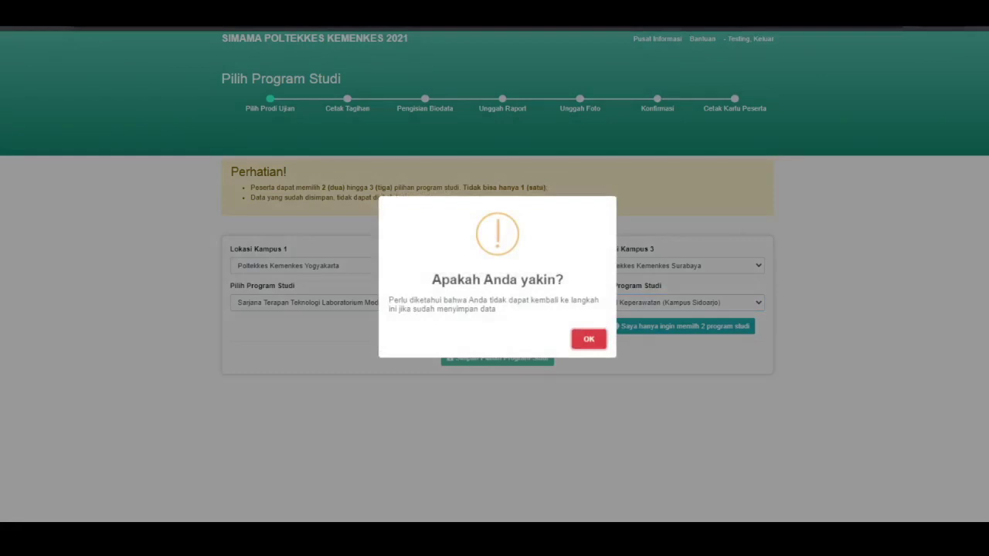
{"action": "key", "text": "Return"}
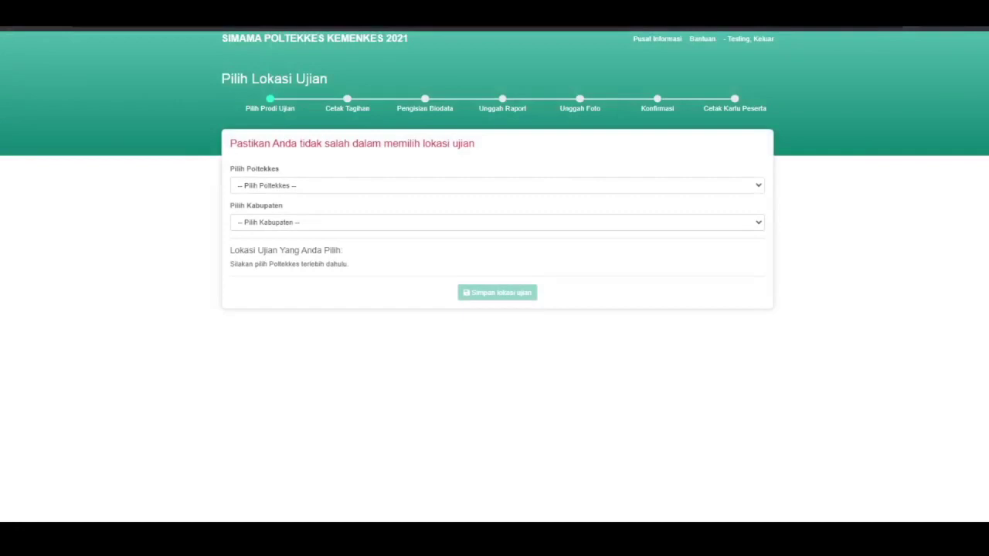
Set the exam location to Poltekkes Kemenkes Yogyakarta, KABUPATEN SLEMAN and save it
{"action": "key", "text": "Tab"}
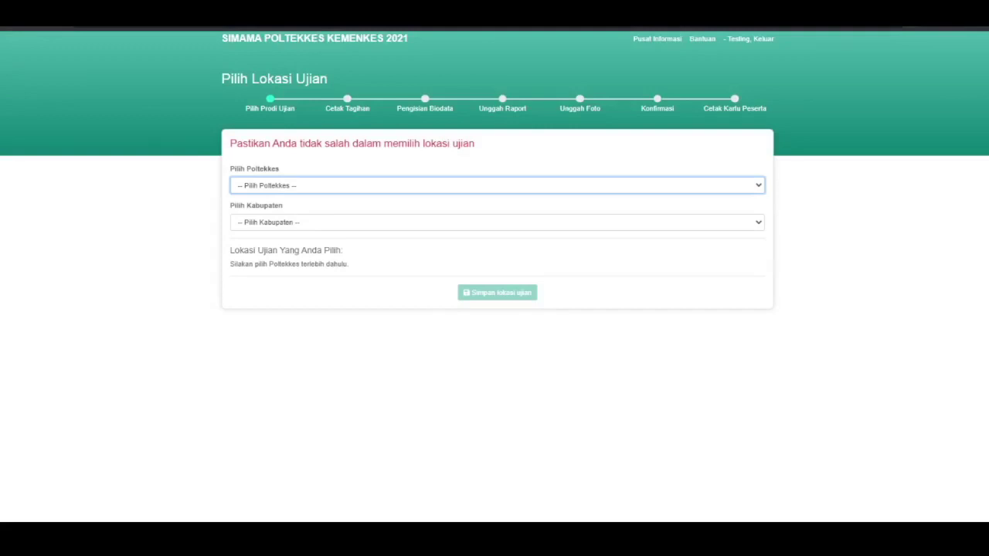
{"action": "key", "text": "Down"}
{"action": "key", "text": "Tab"}
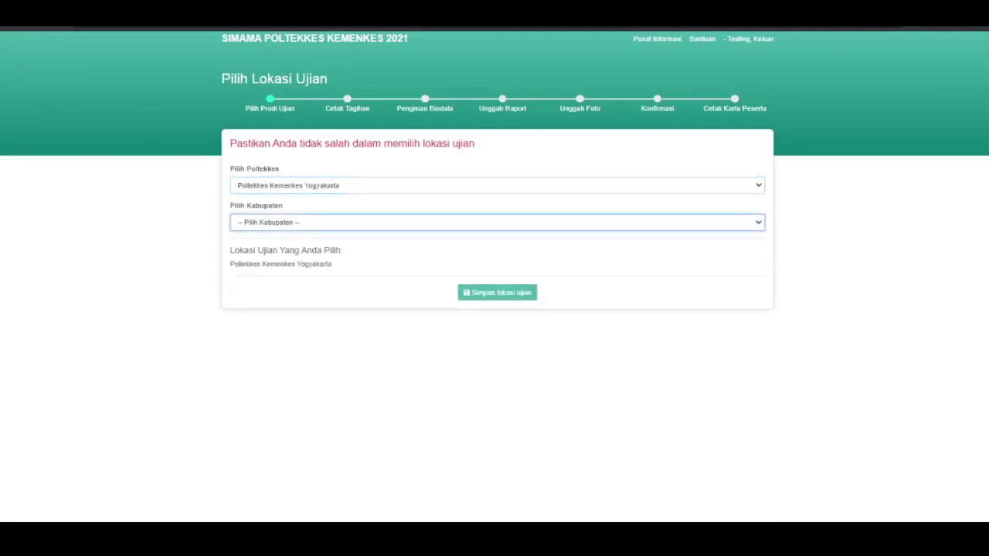
{"action": "key", "text": "Down"}
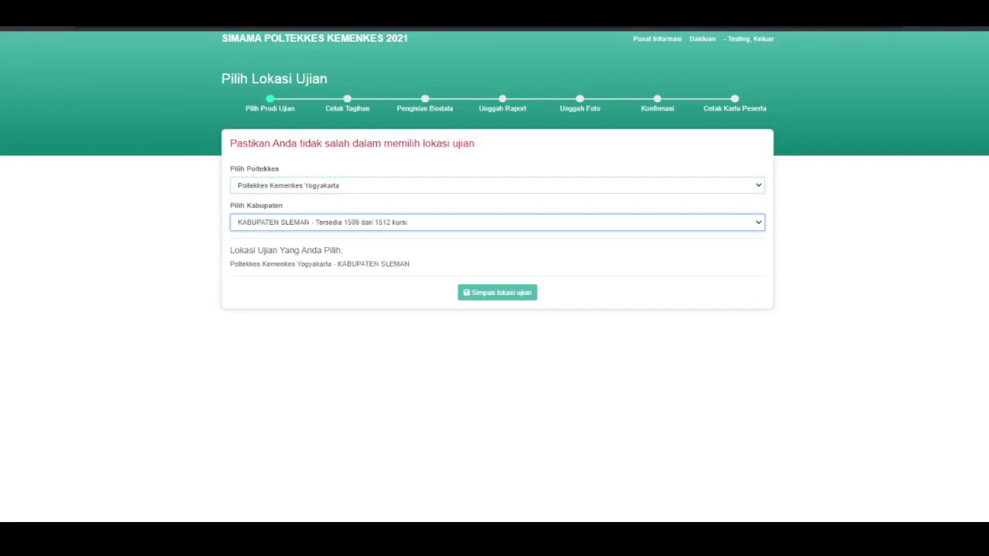
{"action": "key", "text": "Tab"}
{"action": "key", "text": "Return"}
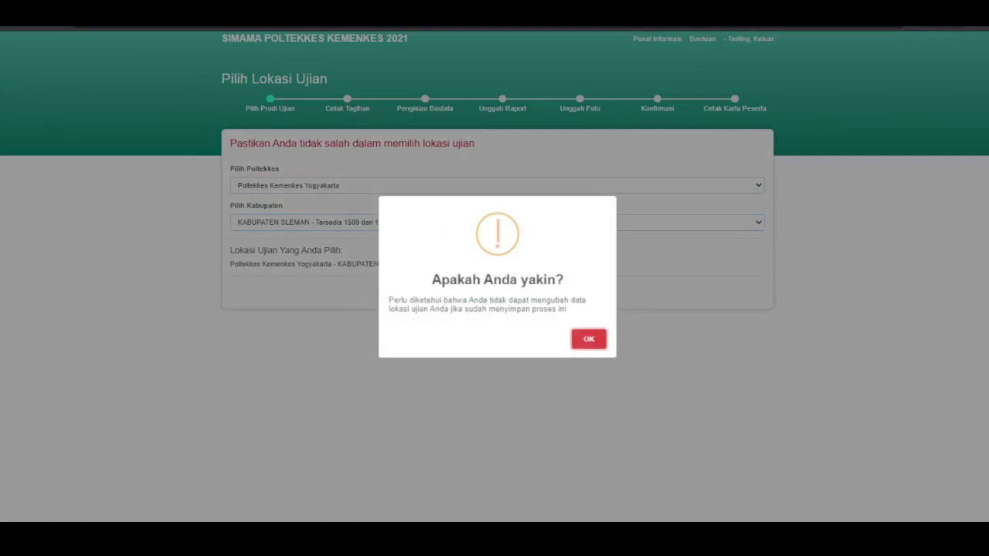
{"action": "key", "text": "Return"}
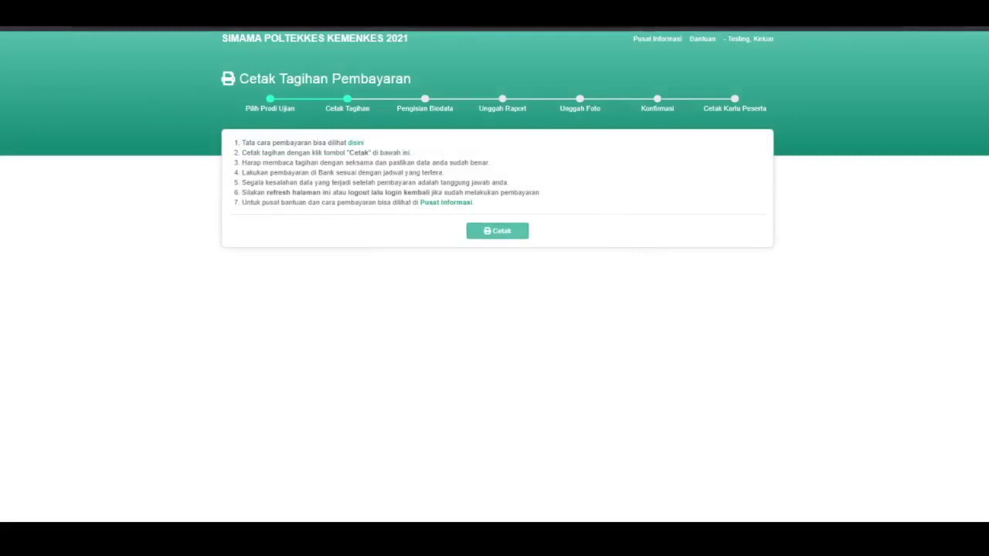
Print the payment bill card, then close it to return to the billing page
{"action": "key", "text": "Return"}
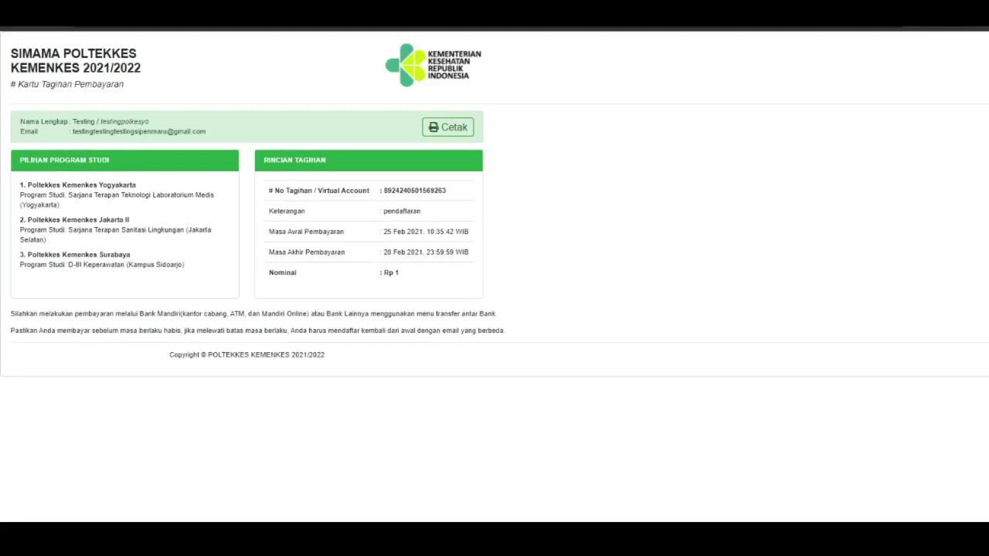
{"action": "key", "text": "ctrl+w"}
{"action": "key", "text": "ctrl+w"}
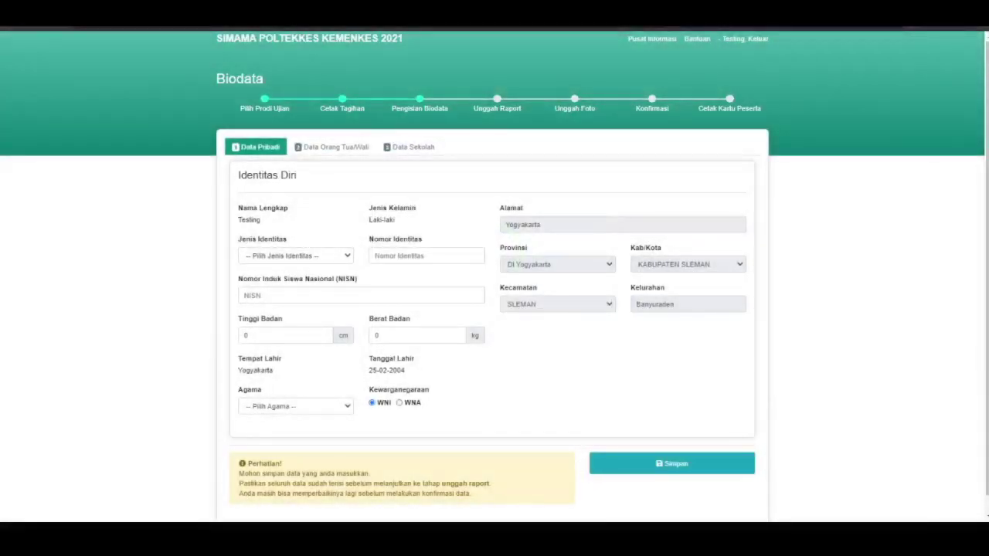
Set the identity type to KTP and enter the identity number and NISN
{"action": "left_click", "coordinate": [295, 255]}
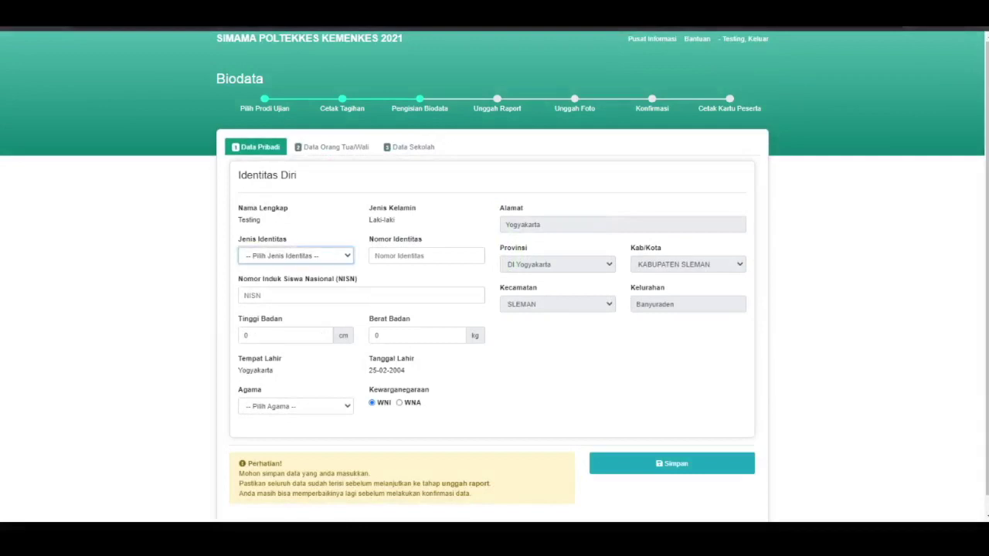
{"action": "key", "text": "Down"}
{"action": "key", "text": "Down"}
{"action": "key", "text": "Up"}
{"action": "left_click", "coordinate": [375, 256]}
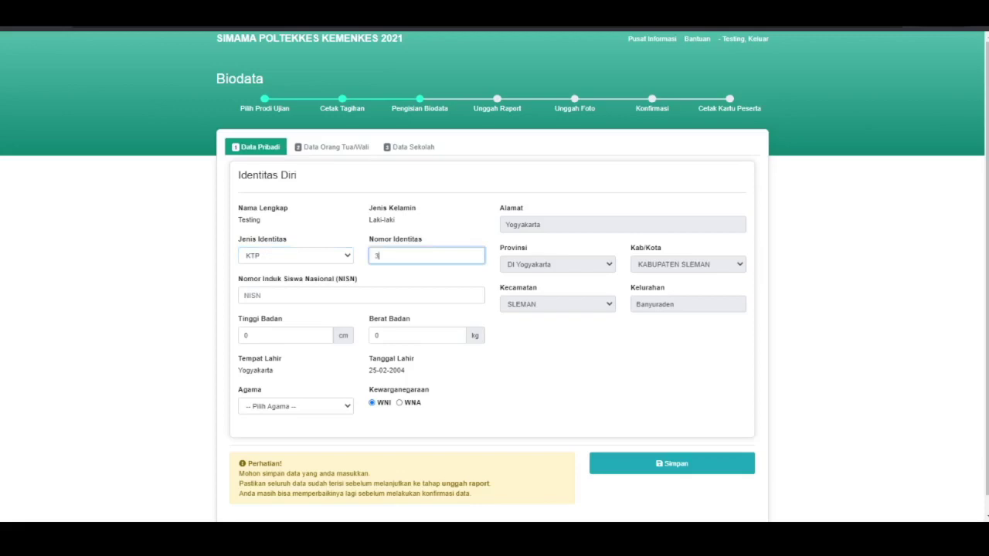
{"action": "left_click", "coordinate": [245, 295]}
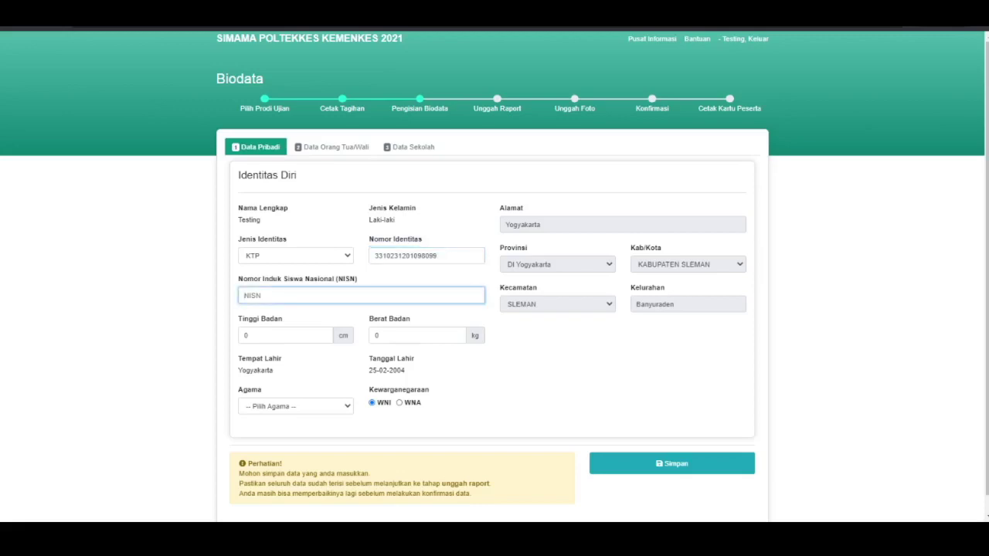
{"action": "type", "text": "1234567890"}
Enter height 178, weight 87, religion Islam, and save the personal data
{"action": "key", "text": "Tab"}
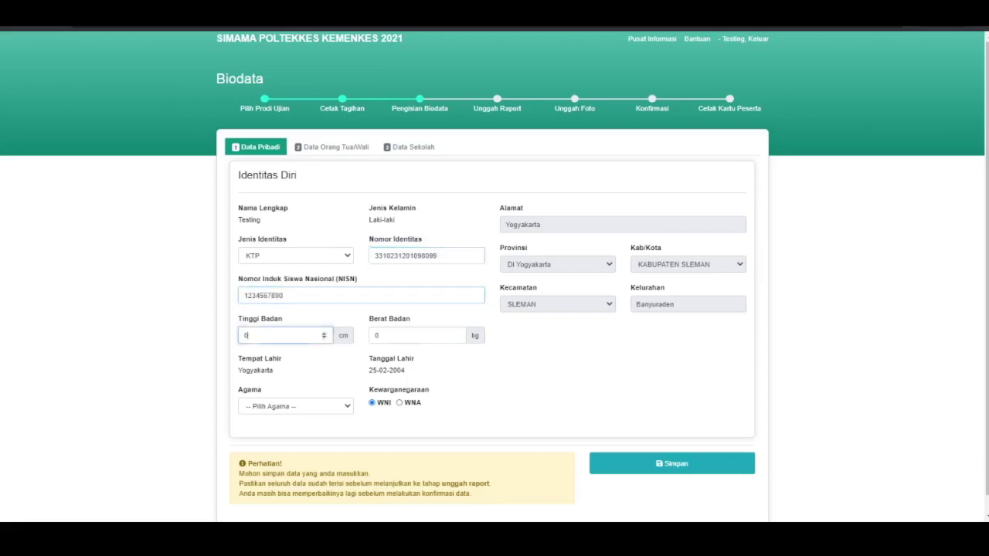
{"action": "type", "text": "1"}
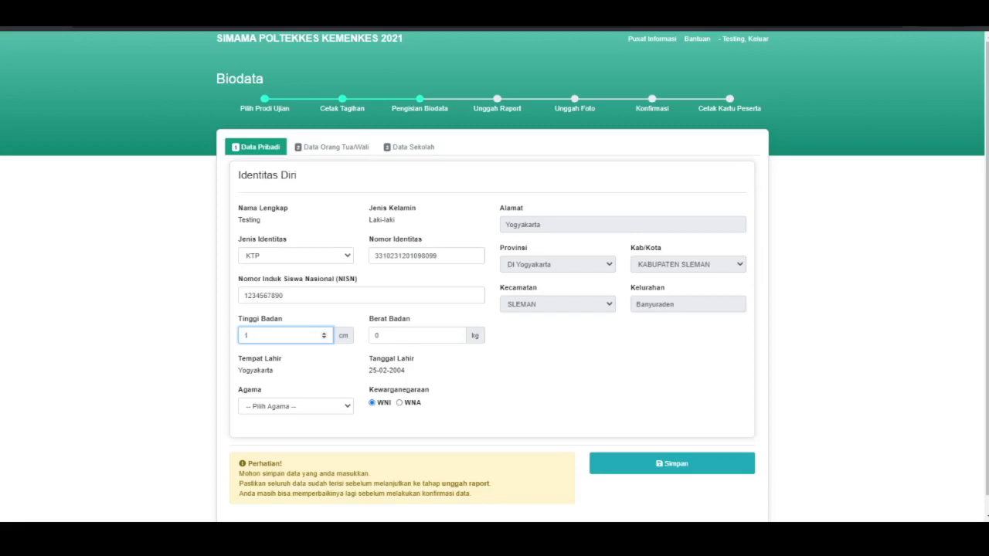
{"action": "type", "text": "78"}
{"action": "key", "text": "Tab"}
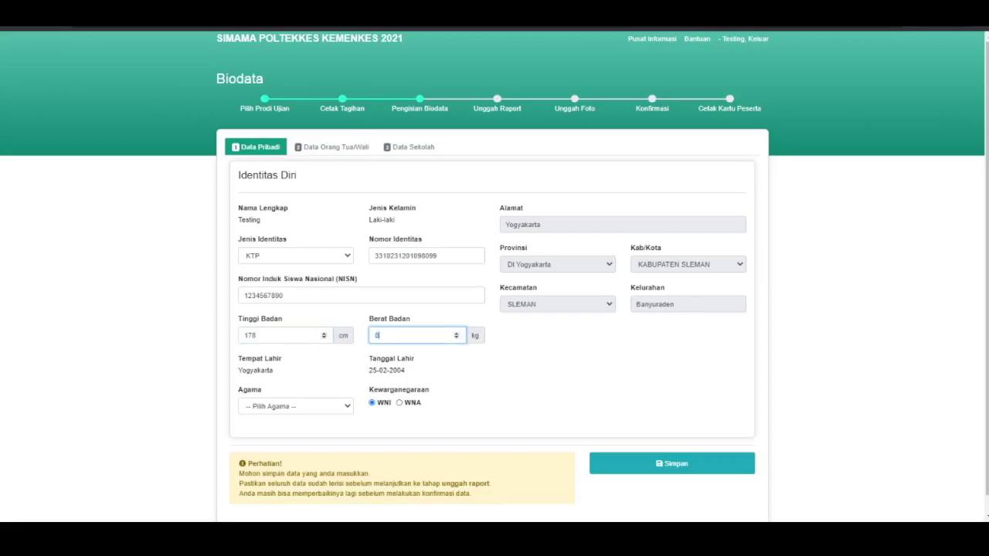
{"action": "type", "text": "87"}
{"action": "key", "text": "Tab"}
{"action": "key", "text": "Down"}
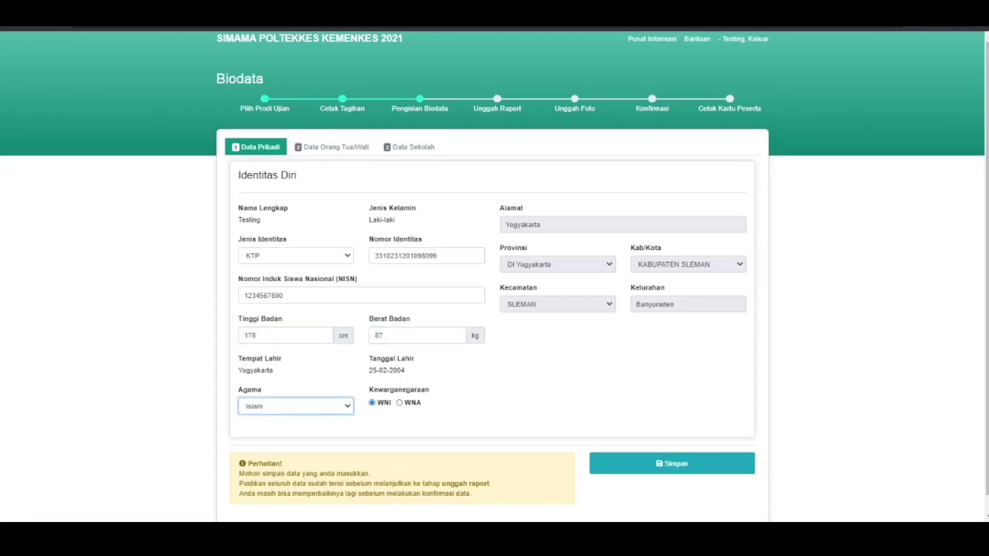
{"action": "scroll", "coordinate": [495, 309], "scroll_direction": "down", "scroll_amount": 1}
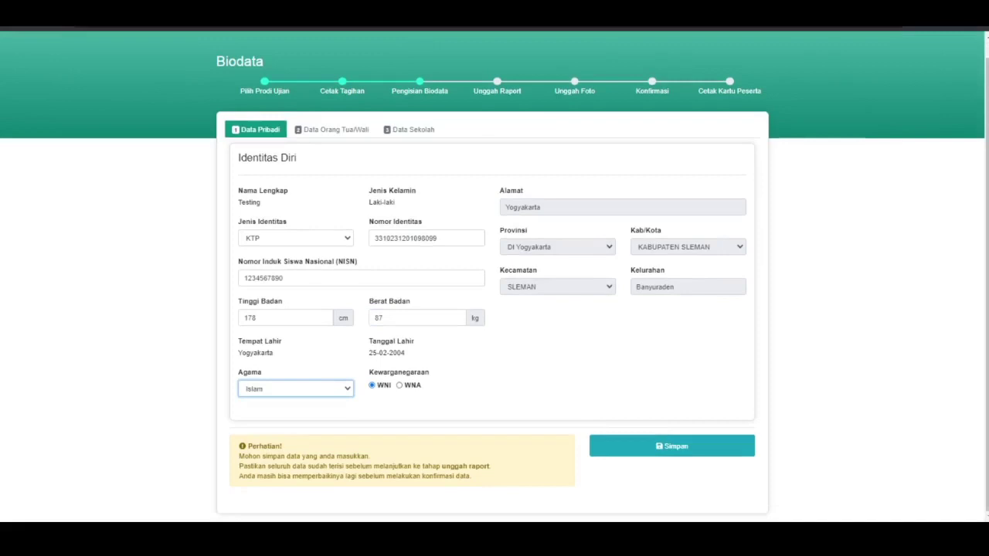
{"action": "left_click", "coordinate": [672, 446]}
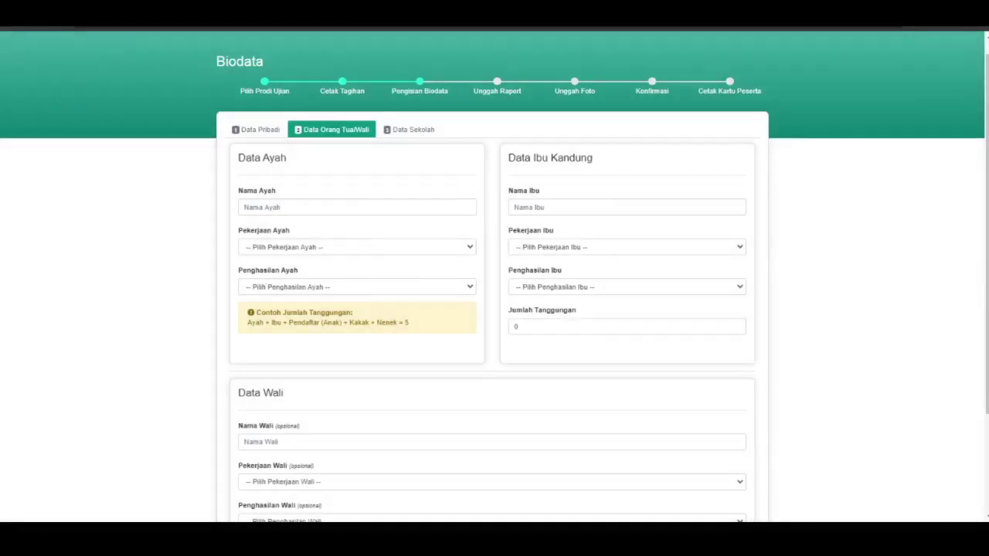
Enter the father's name, occupation Pegawai negeri bukan guru/dosen, and income 1.000.000–3.000.000
{"action": "left_click", "coordinate": [357, 208]}
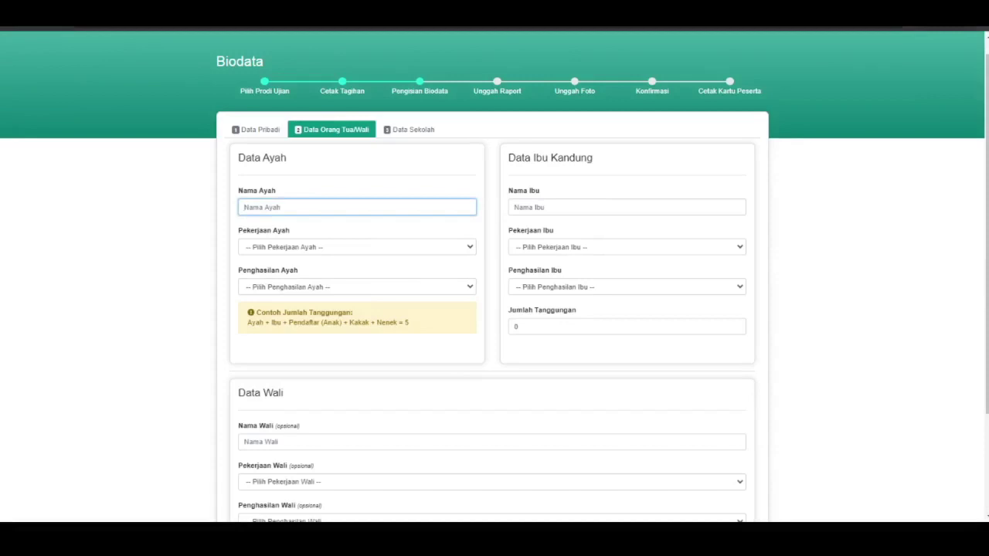
{"action": "type", "text": "Ayahku"}
{"action": "left_click", "coordinate": [358, 246]}
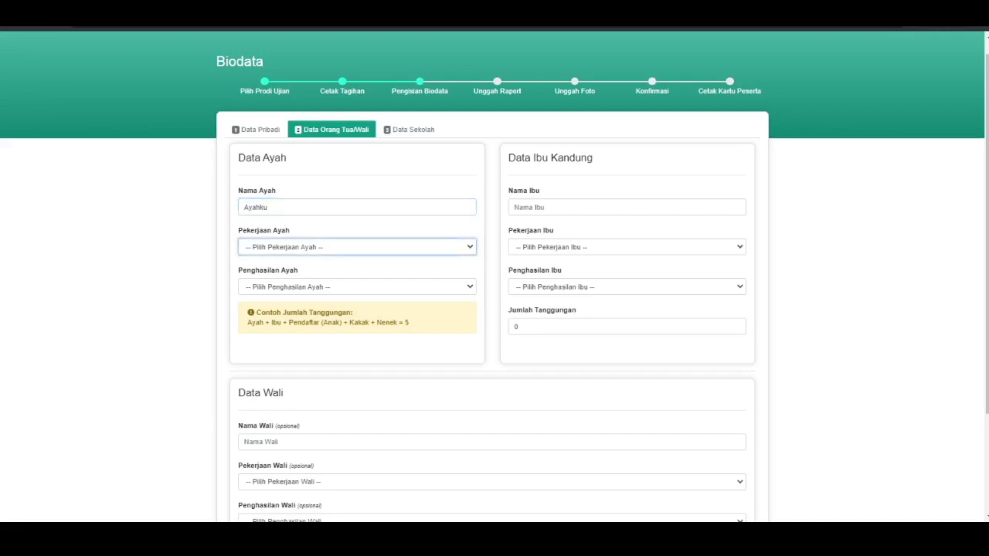
{"action": "key", "text": "Down"}
{"action": "left_click", "coordinate": [357, 287]}
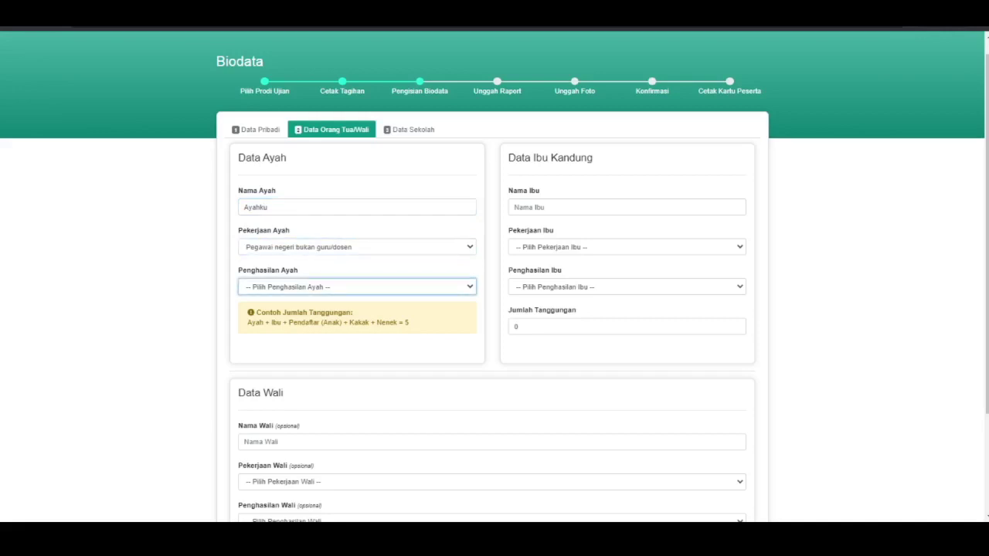
{"action": "key", "text": "Down"}
Enter the mother's name, occupation Guru / dosen swasta, and income 1.000.000–3.000.000
{"action": "left_click", "coordinate": [626, 207]}
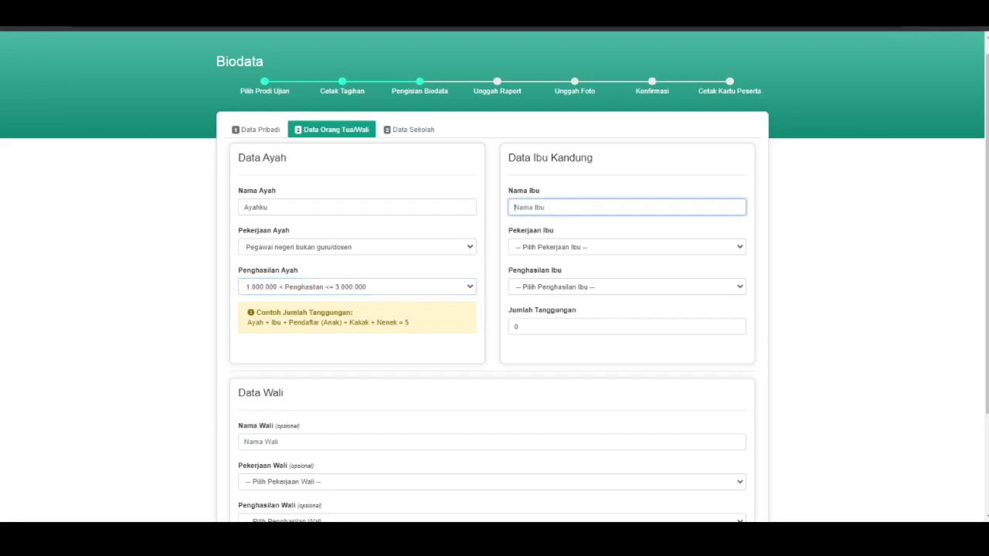
{"action": "type", "text": "Ibuku"}
{"action": "key", "text": "Tab"}
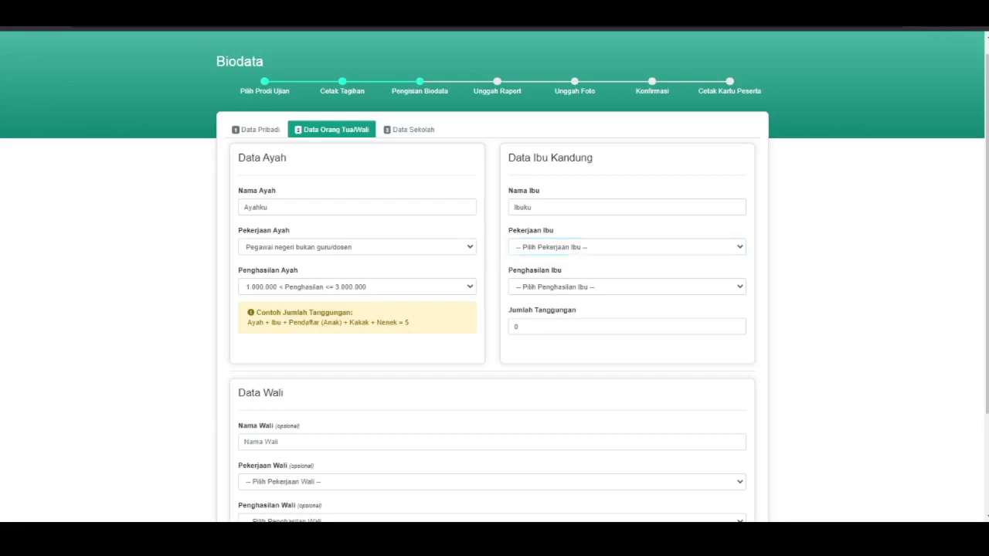
{"action": "left_click", "coordinate": [626, 247]}
{"action": "left_click", "coordinate": [626, 247]}
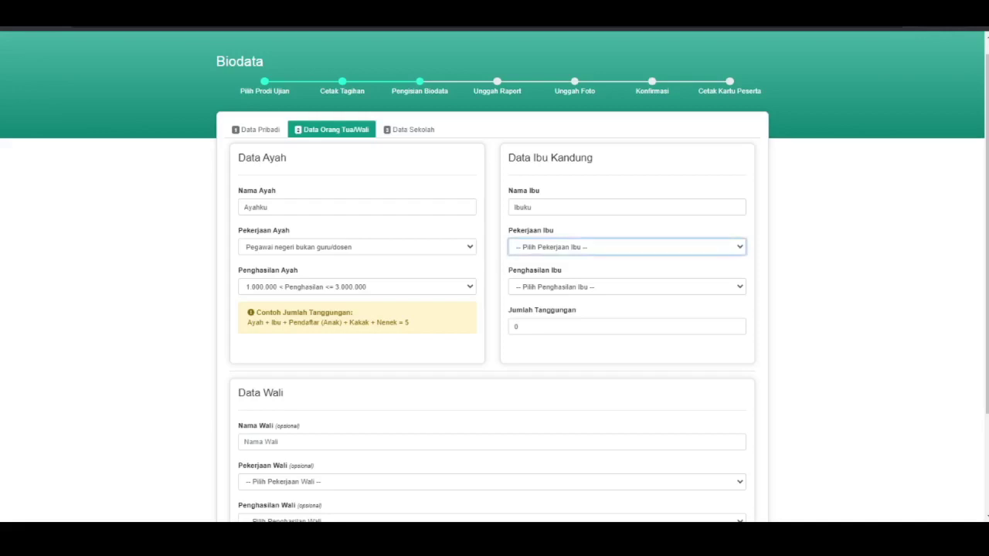
{"action": "key", "text": "g"}
{"action": "left_click", "coordinate": [627, 286]}
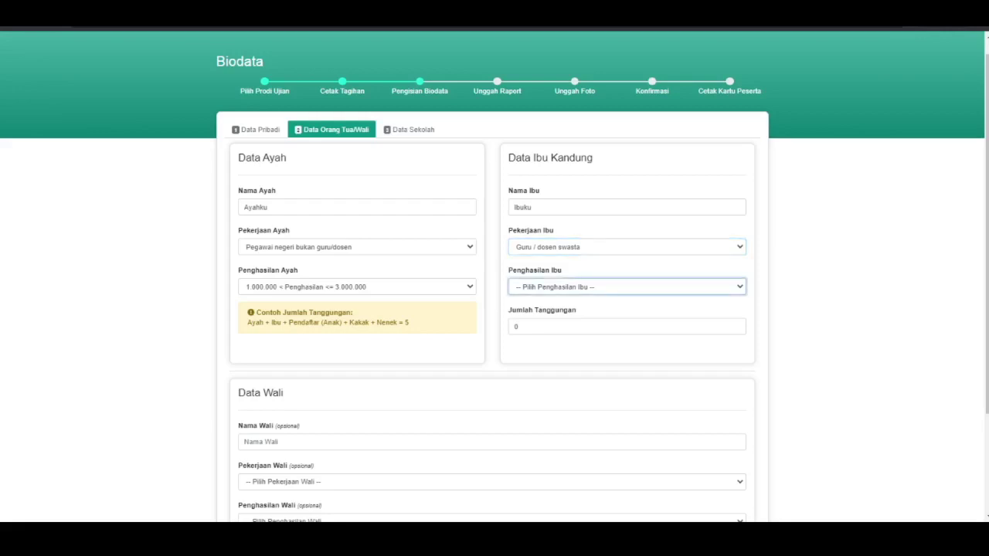
{"action": "key", "text": "1"}
Set the number of dependants to 5 and save the parents' data
{"action": "left_click", "coordinate": [627, 326]}
{"action": "key", "text": "ctrl+a"}
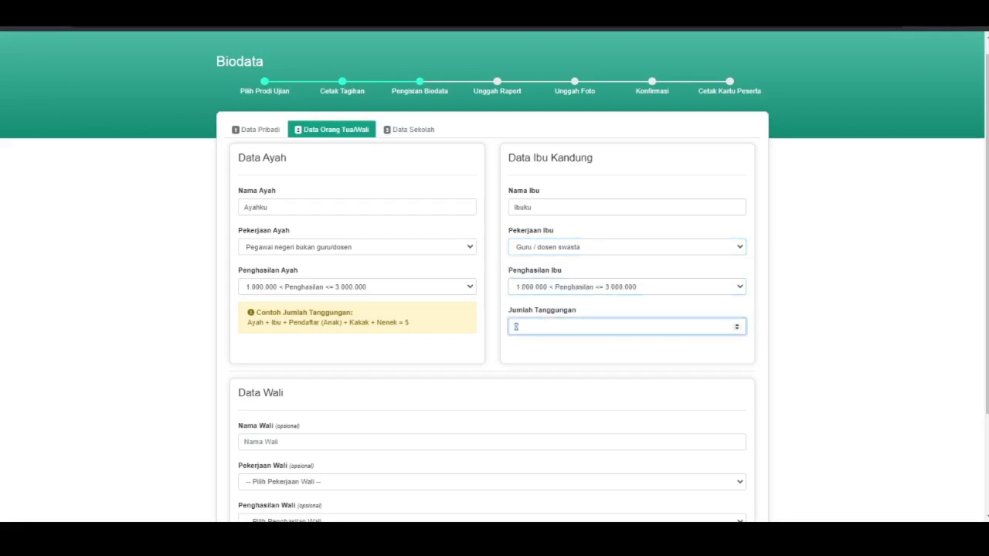
{"action": "type", "text": "5"}
{"action": "scroll", "coordinate": [495, 278], "scroll_direction": "down", "scroll_amount": 2}
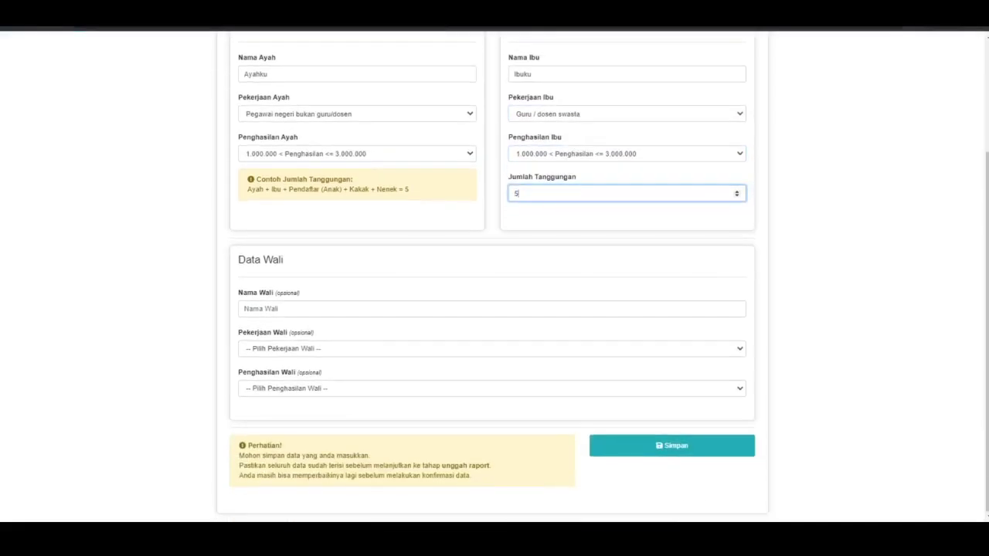
{"action": "left_click", "coordinate": [492, 308]}
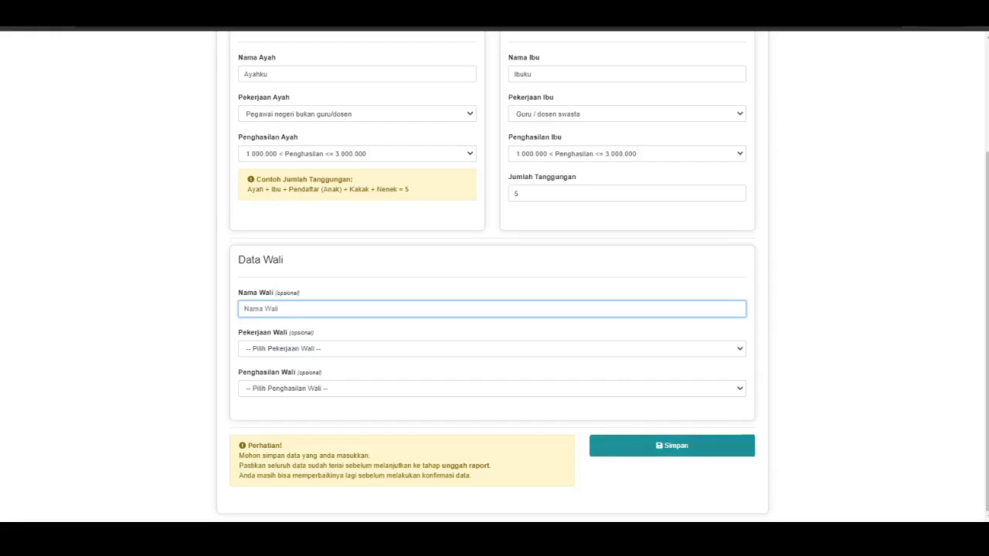
{"action": "key", "text": "Return"}
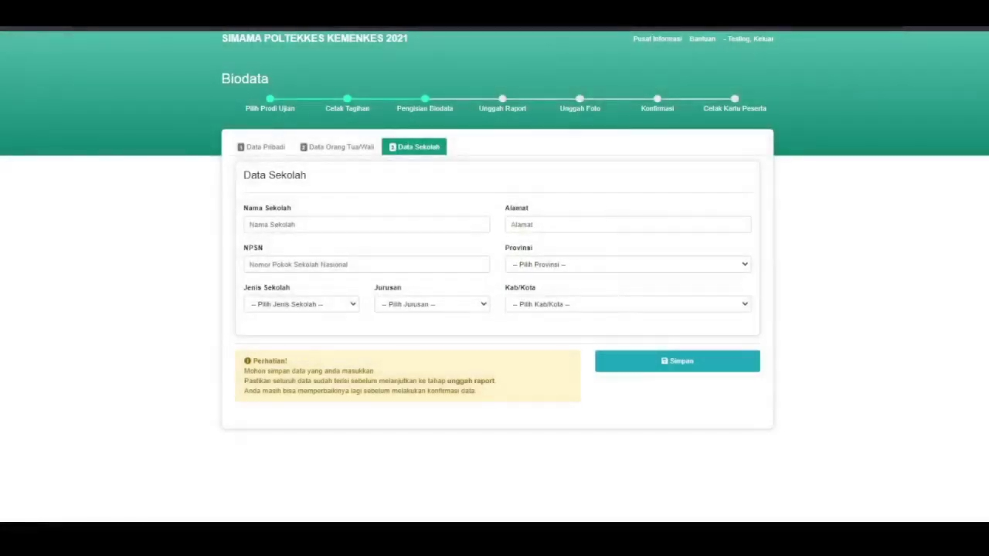
Enter school name SMAN 1 Yogyakarta, NPSN 12345 and address Yogyakarta
{"action": "left_click", "coordinate": [366, 224]}
{"action": "type", "text": "SMAN 1"}
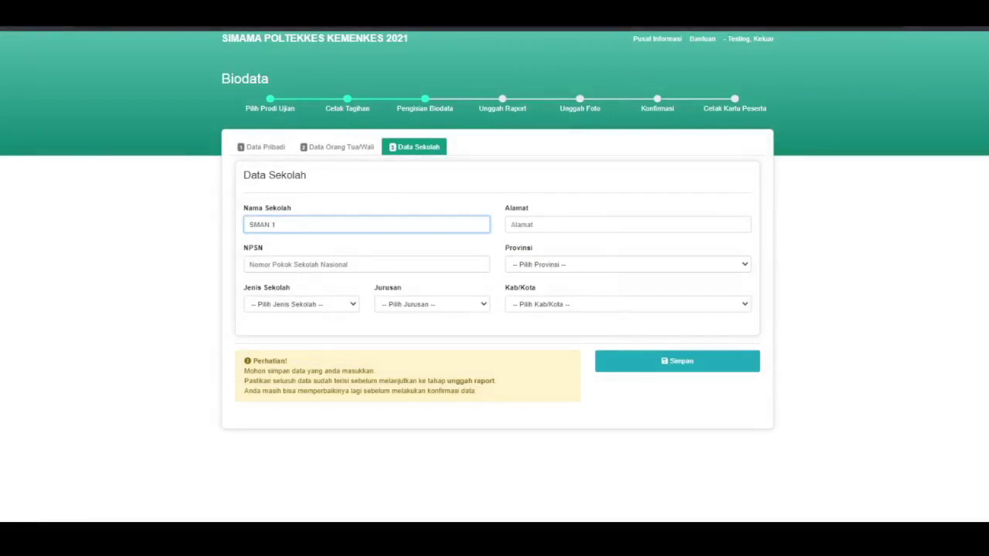
{"action": "type", "text": " Yogyakarta"}
{"action": "left_click", "coordinate": [366, 264]}
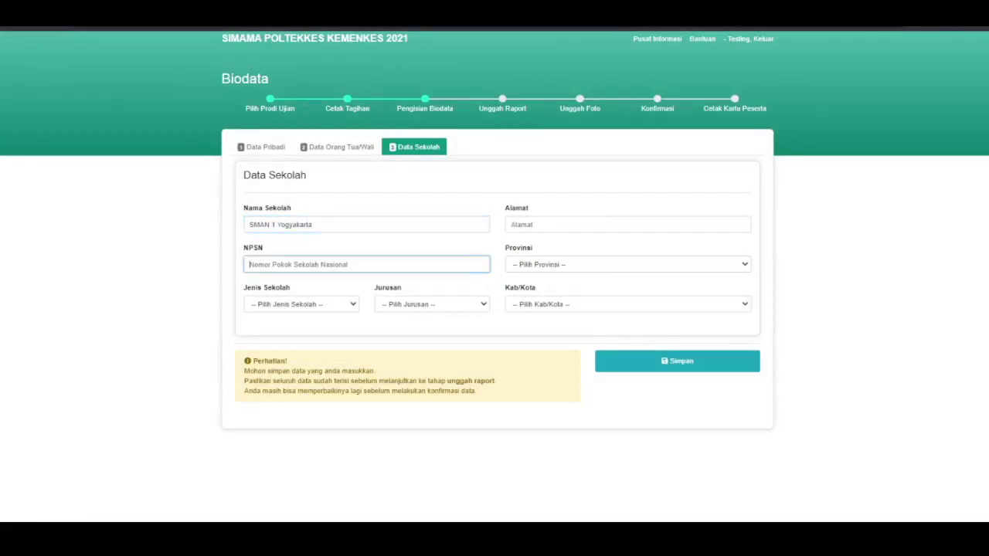
{"action": "type", "text": "12345"}
{"action": "left_click", "coordinate": [511, 224]}
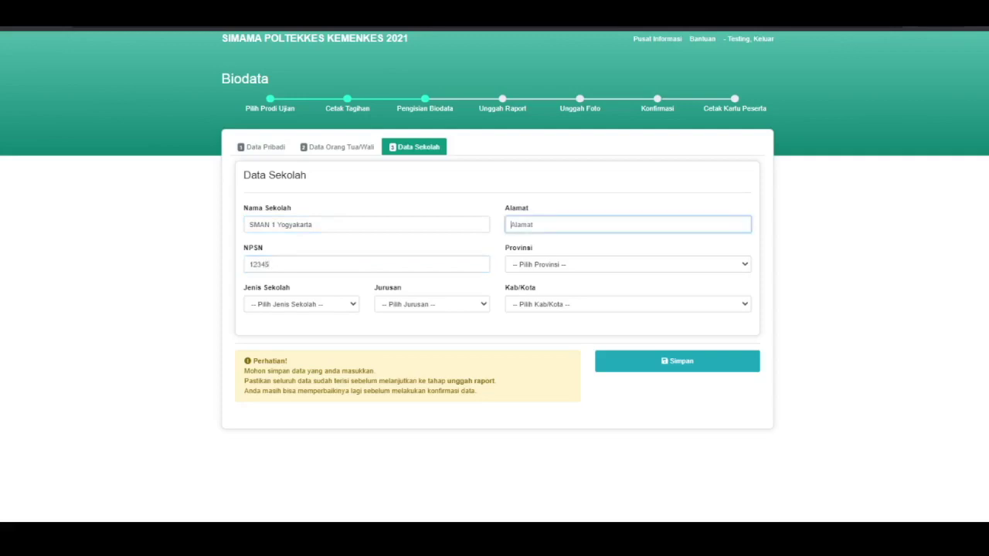
{"action": "type", "text": "Yogyakarta"}
Set province DI Yogyakarta, school type SMA / MA, track IPA and city KOTA YOGYAKARTA
{"action": "left_click", "coordinate": [541, 264]}
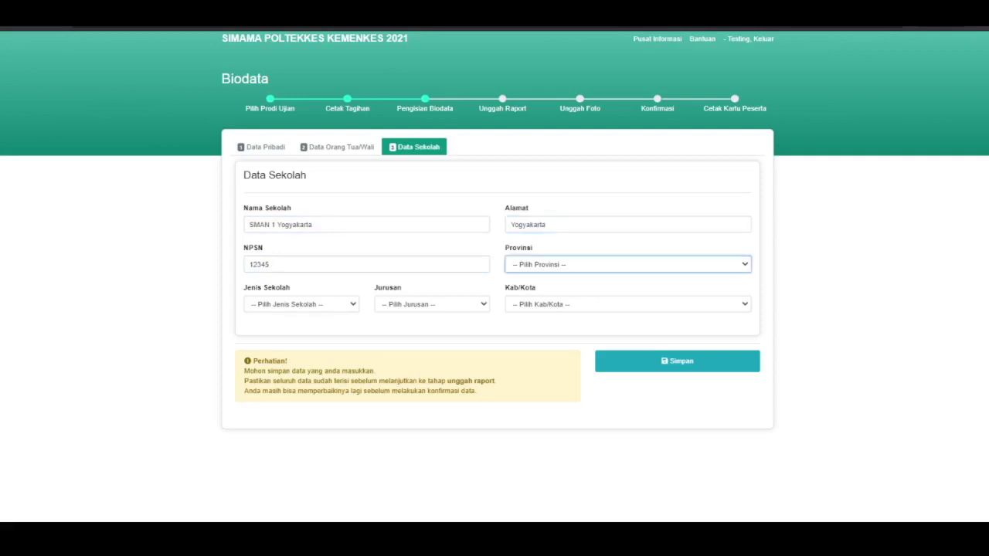
{"action": "key", "text": "d"}
{"action": "left_click", "coordinate": [301, 304]}
{"action": "key", "text": "s"}
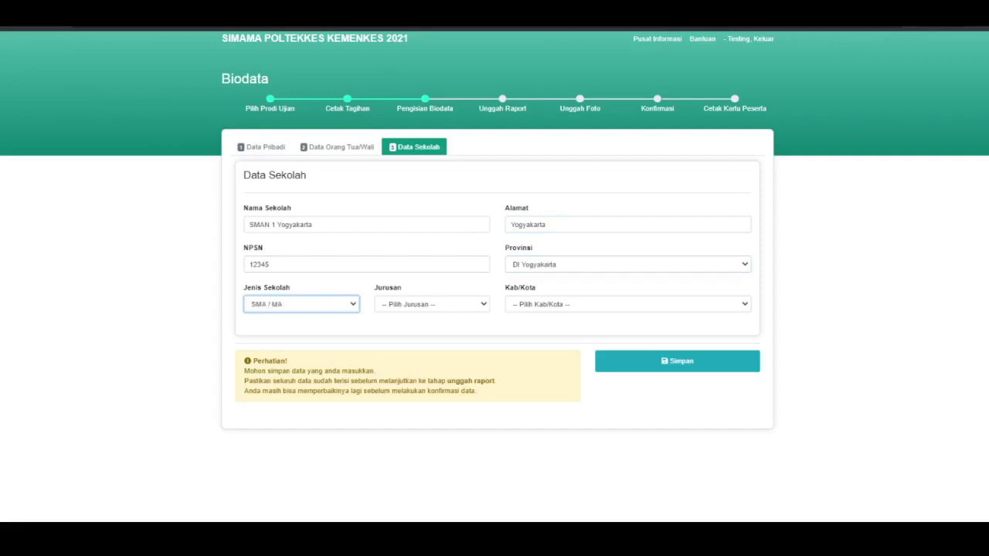
{"action": "left_click", "coordinate": [432, 304]}
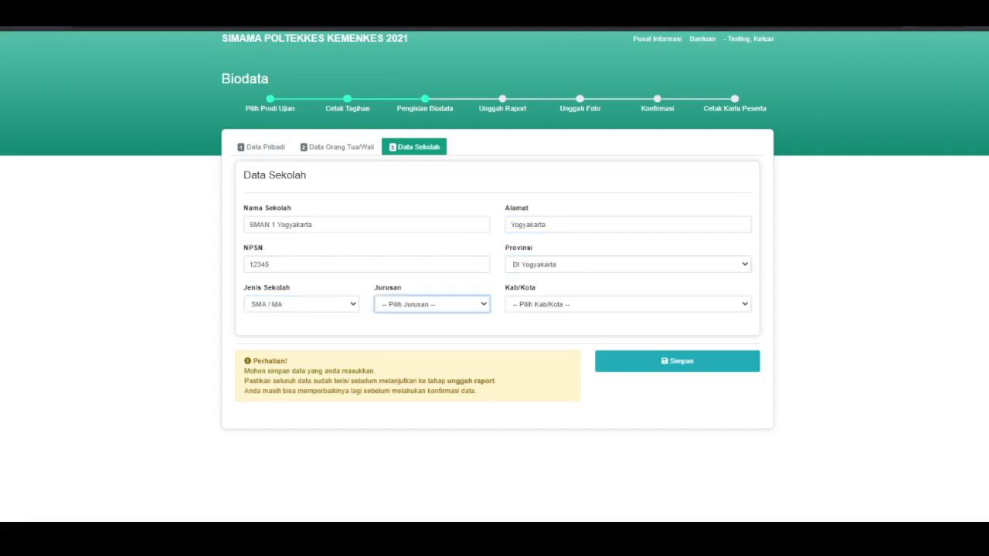
{"action": "key", "text": "i"}
{"action": "left_click", "coordinate": [628, 303]}
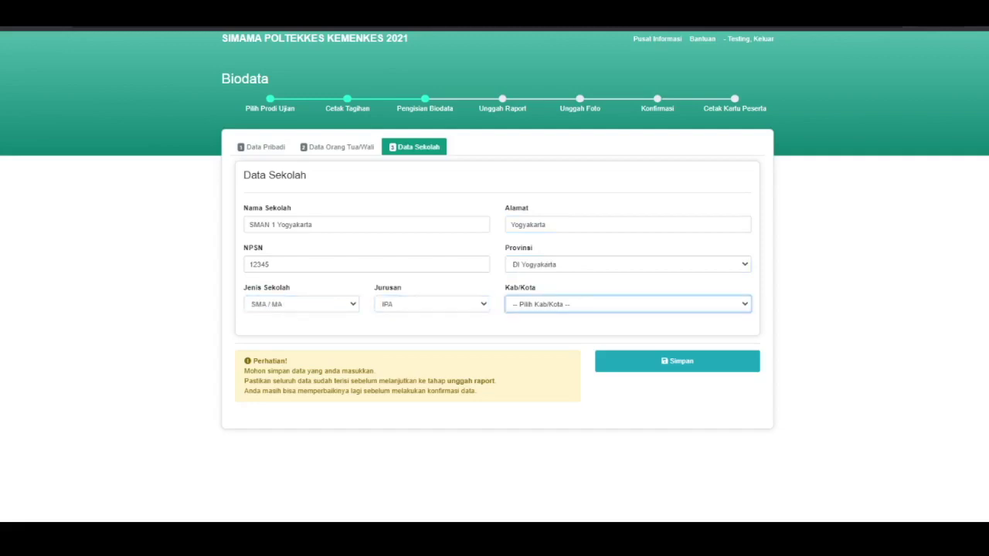
{"action": "key", "text": "k"}
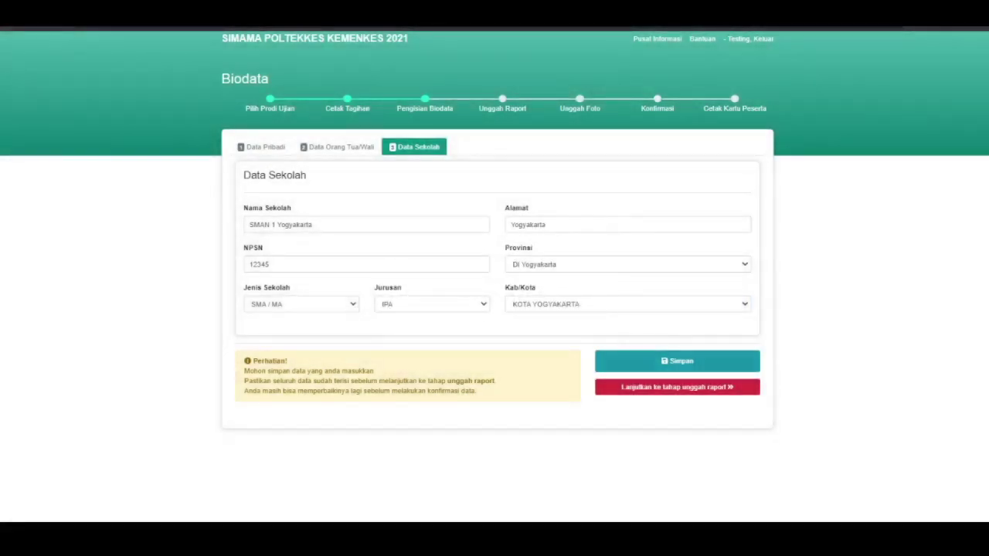
Confirm proceeding to the report-card upload step after reviewing the data once
{"action": "left_click", "coordinate": [677, 386]}
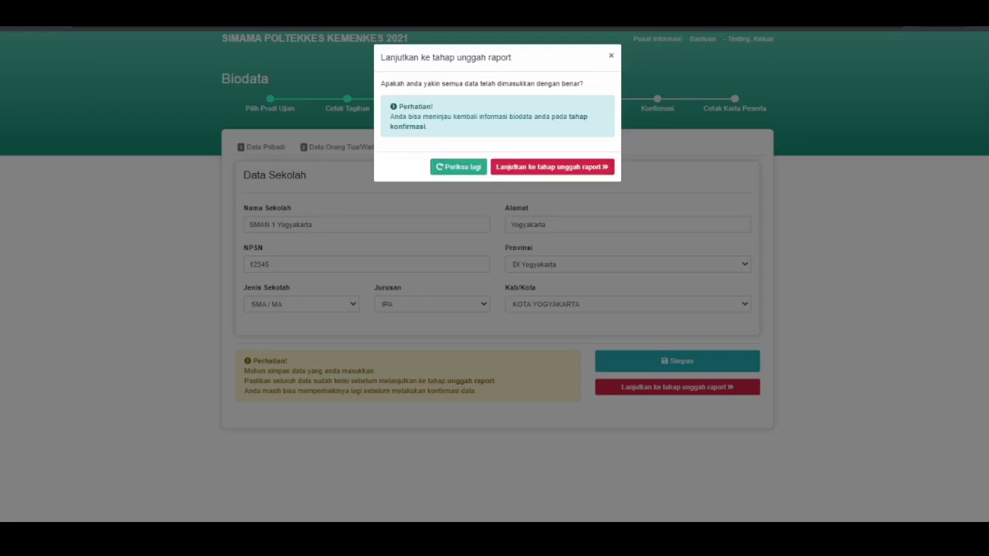
{"action": "left_click", "coordinate": [458, 167]}
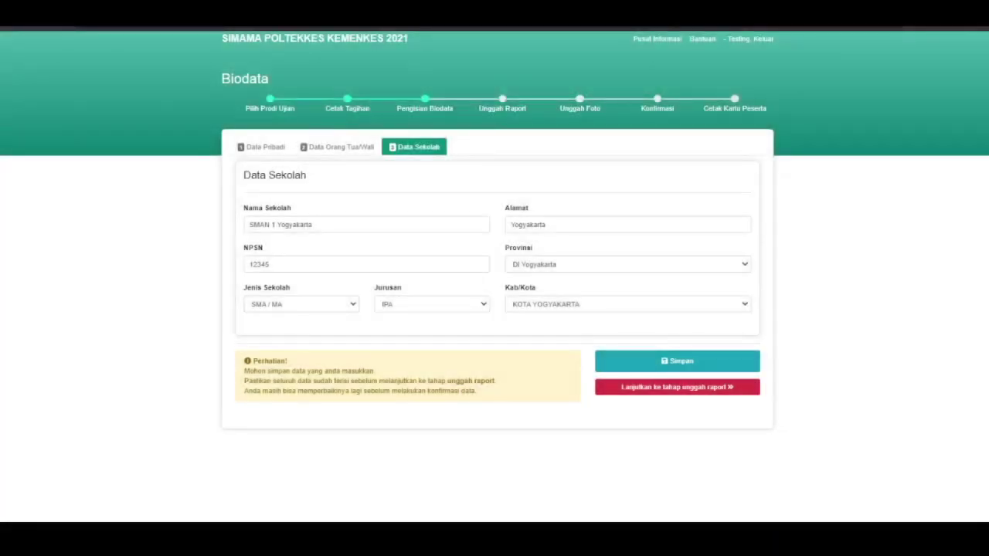
{"action": "left_click", "coordinate": [677, 387]}
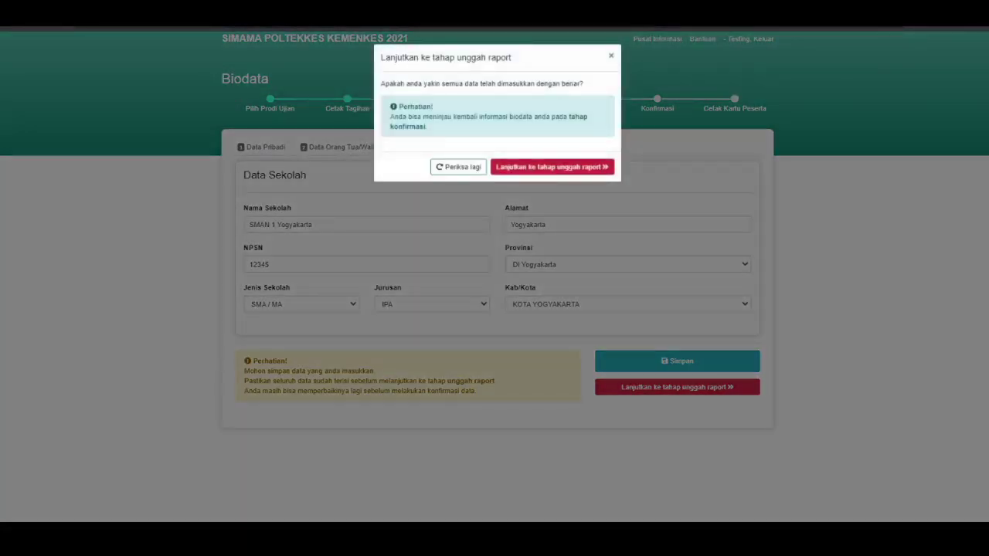
{"action": "left_click", "coordinate": [552, 167]}
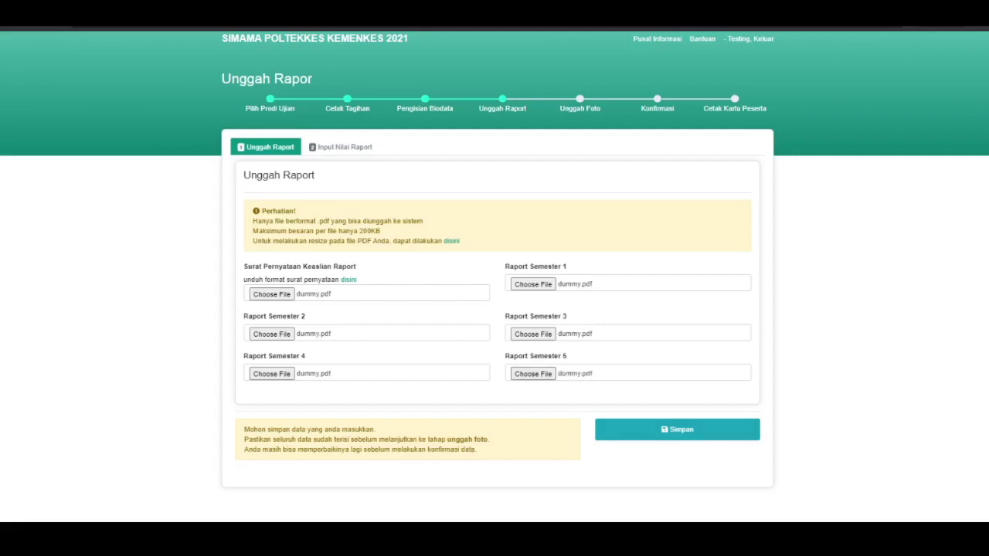
Highlight the upload rules and save the attached dummy.pdf report-card files
{"action": "left_click_drag", "start_coordinate": [305, 221], "coordinate": [461, 241]}
{"action": "left_click", "coordinate": [677, 430]}
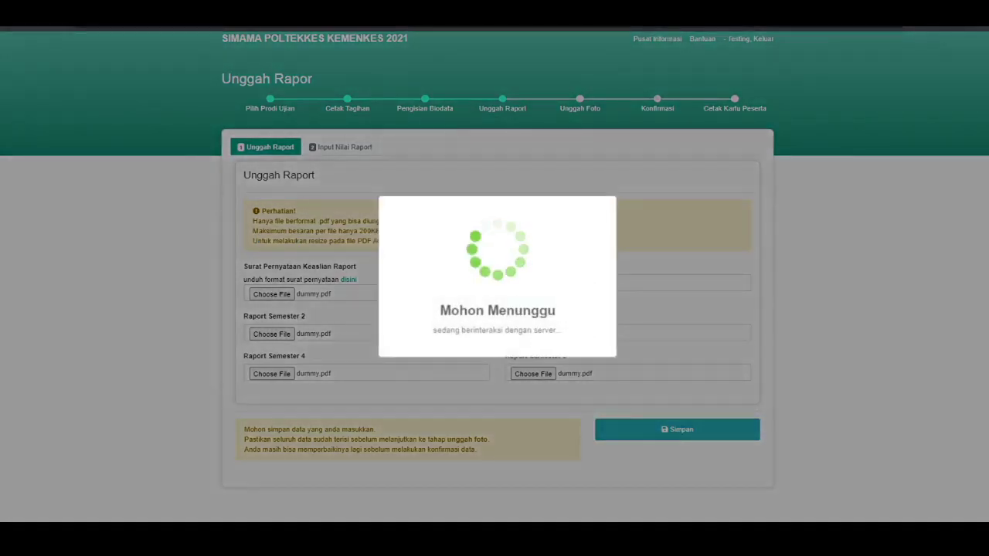